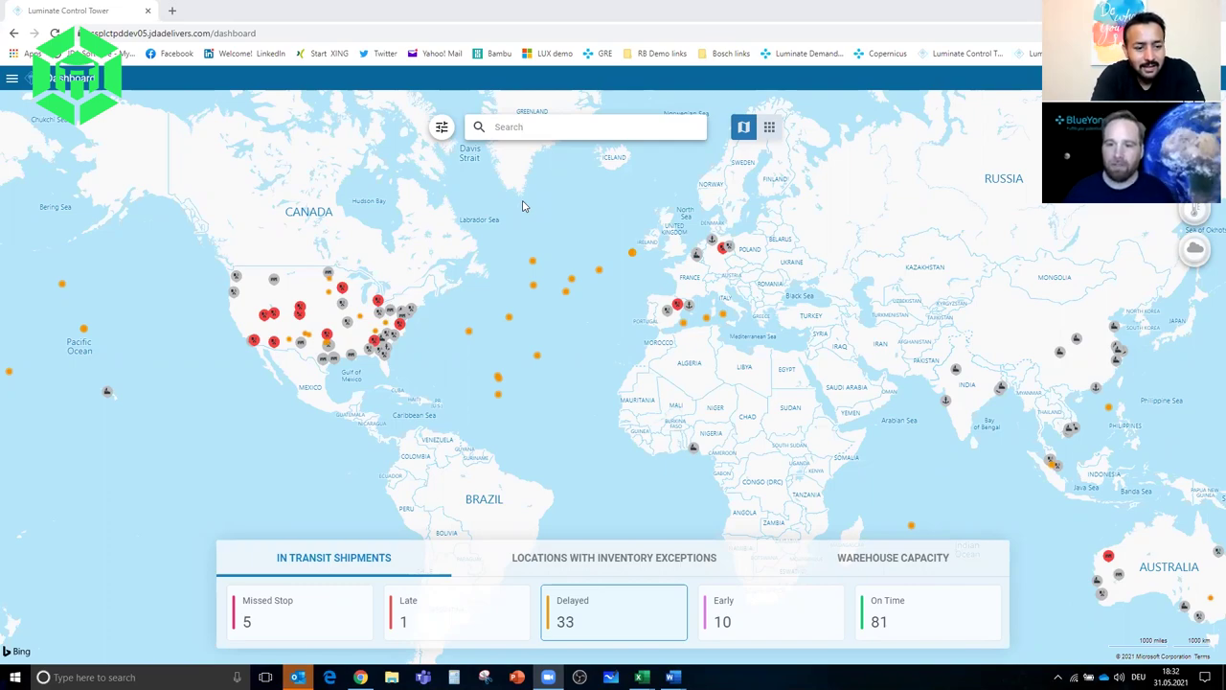
Step: Examine the warehouse sites and delayed shipments across the United States on the map
{"action": "mouse_move", "coordinate": [333, 338]}
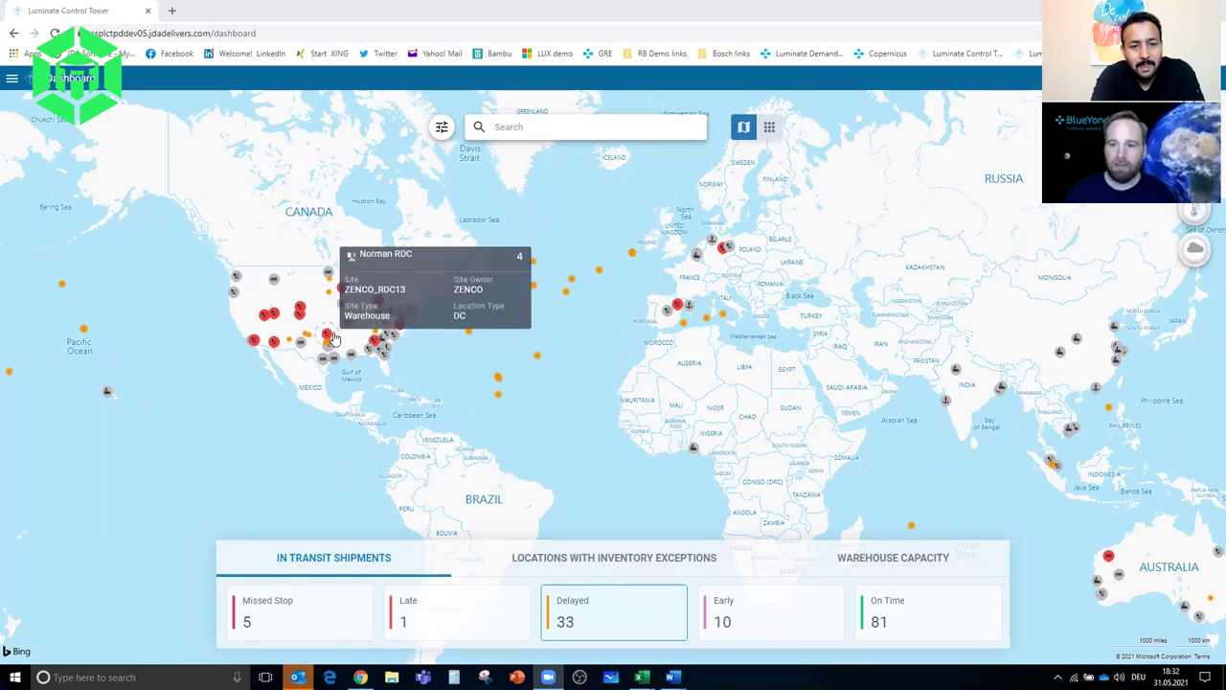
{"action": "scroll", "coordinate": [334, 338], "scroll_direction": "up", "scroll_amount": 3}
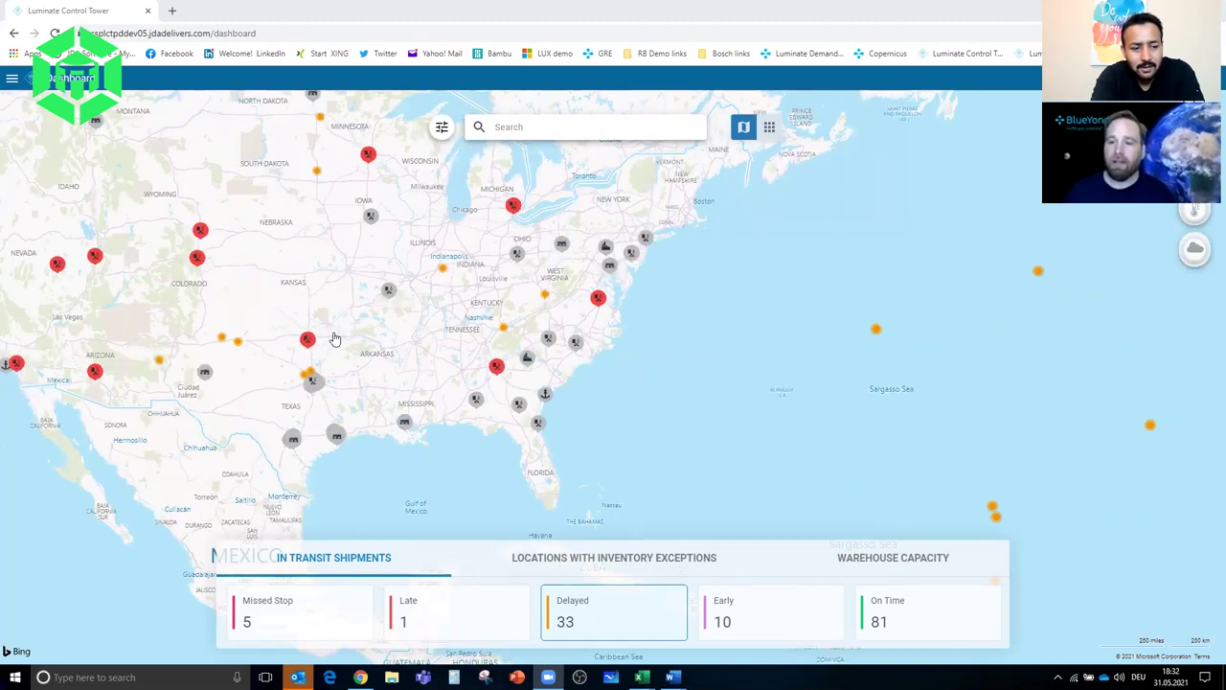
{"action": "scroll", "coordinate": [334, 339], "scroll_direction": "down", "scroll_amount": 3}
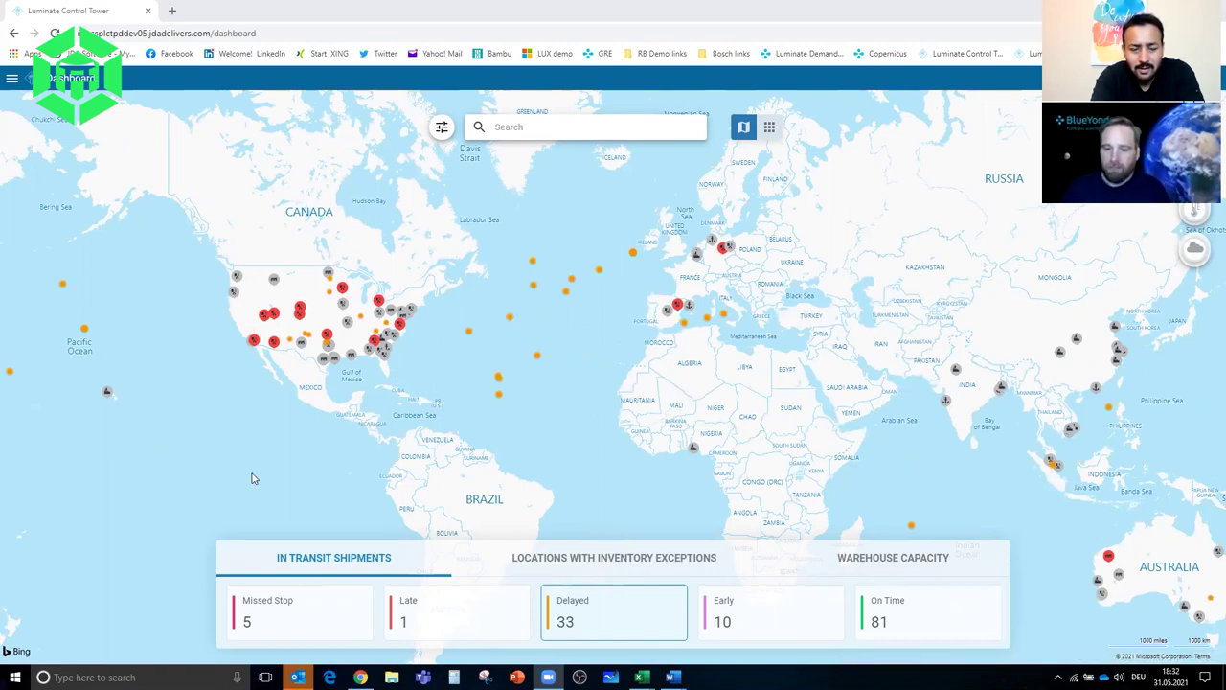
Step: Review the status categories for locations with inventory exceptions and warehouse capacity, and return to in transit shipments
{"action": "left_click", "coordinate": [369, 546]}
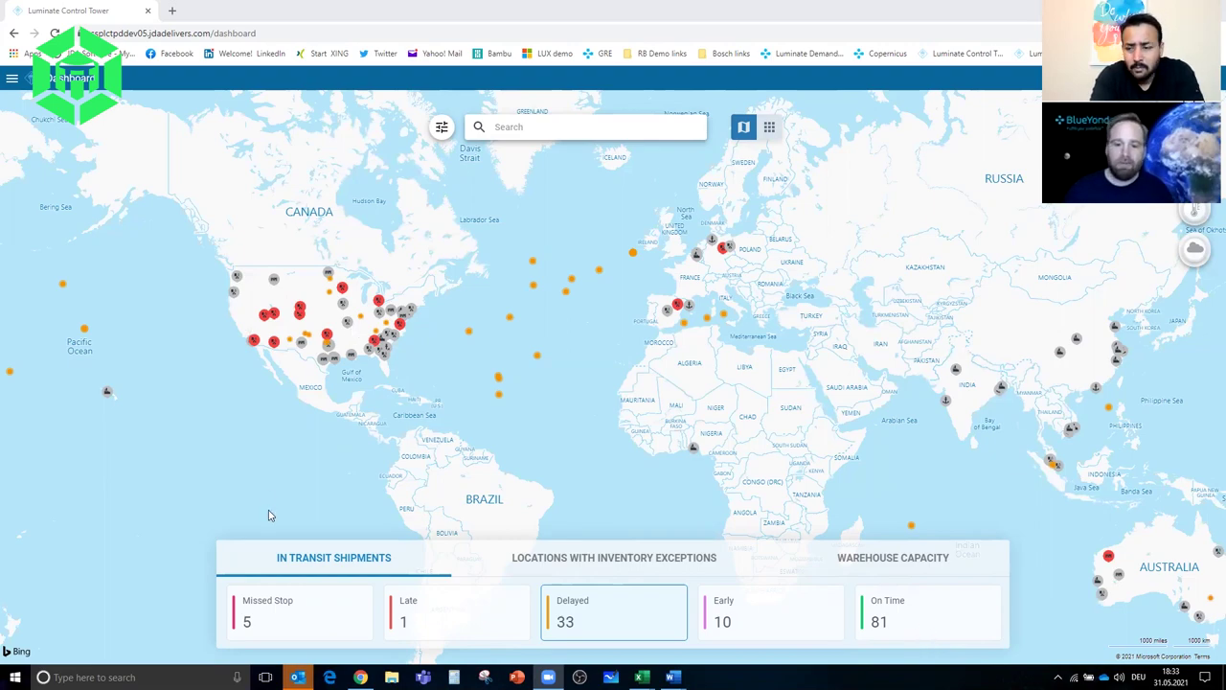
{"action": "left_click", "coordinate": [620, 570]}
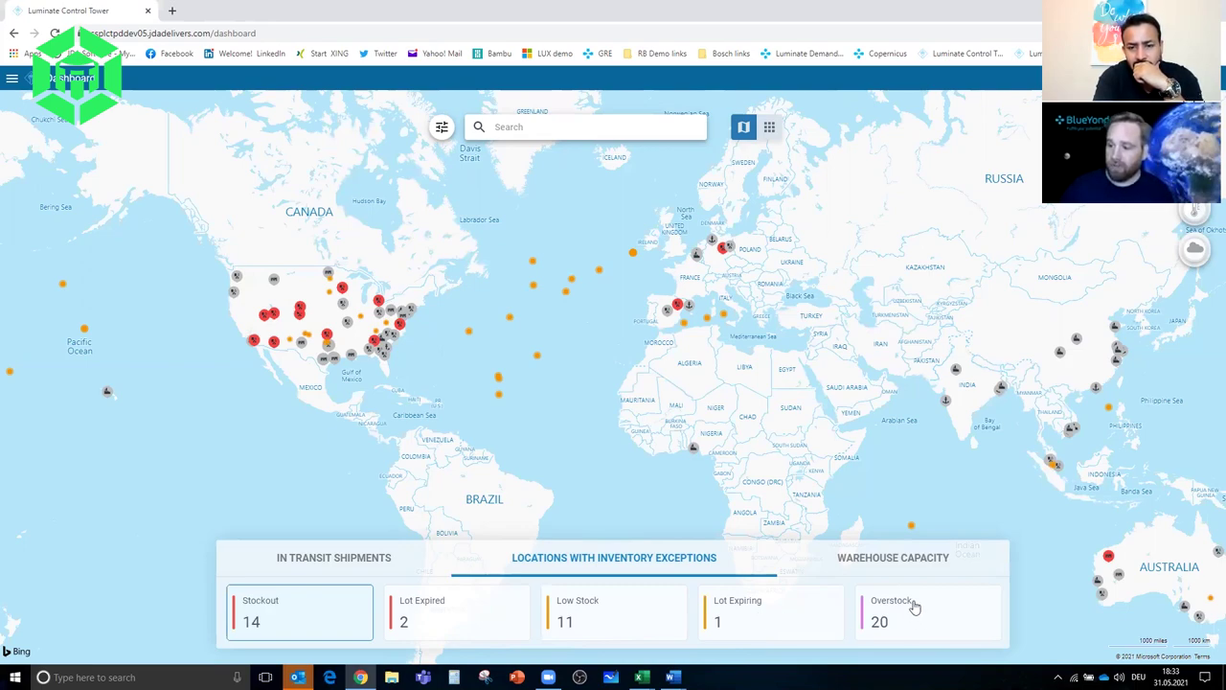
{"action": "left_click", "coordinate": [910, 568]}
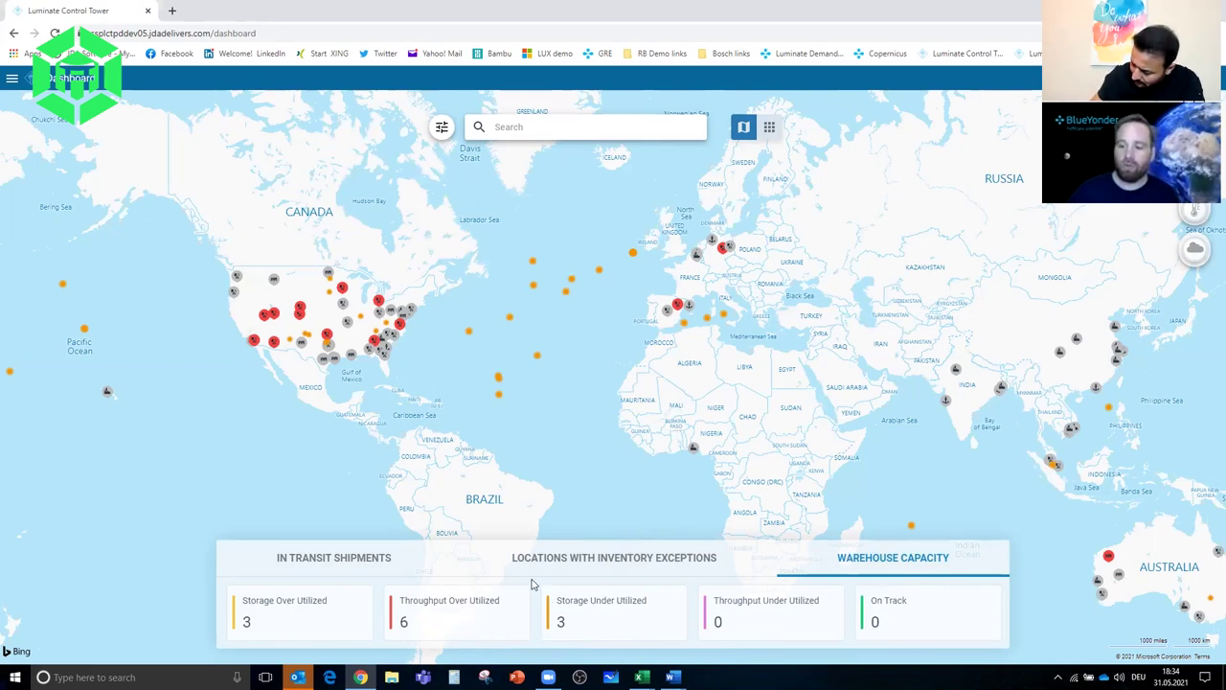
{"action": "left_click", "coordinate": [347, 555]}
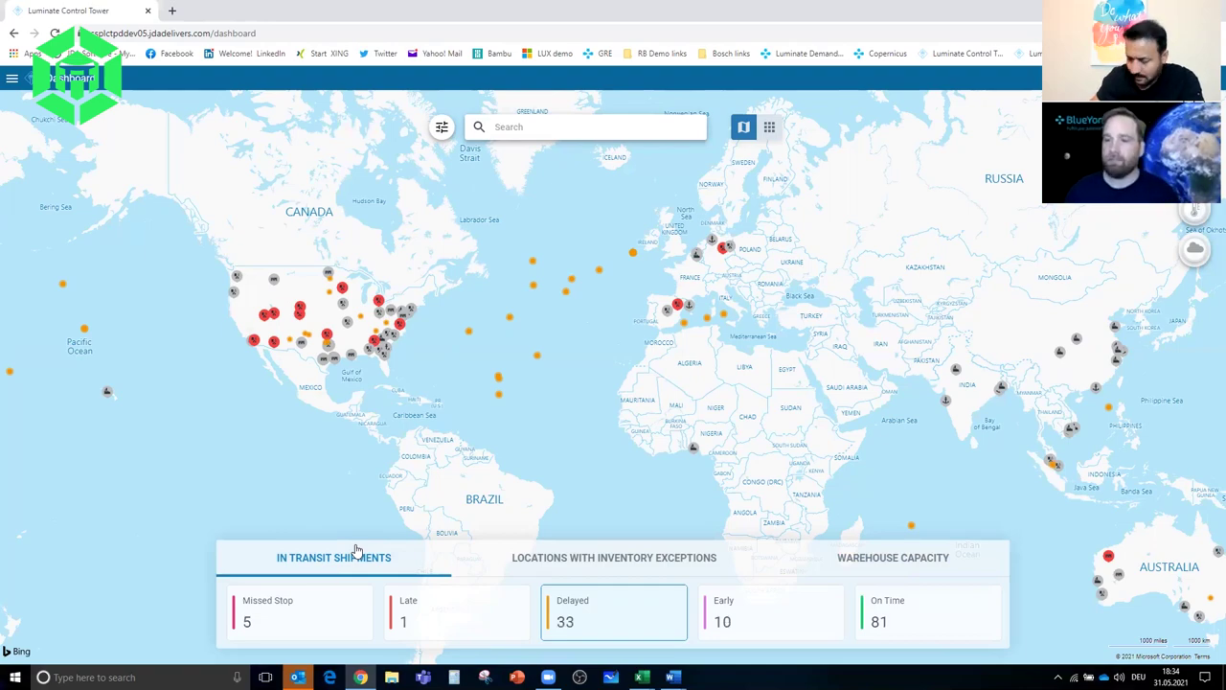
Step: View the dashboard as shipment and order charts, return to the map and check the node alerts
{"action": "left_click", "coordinate": [771, 129]}
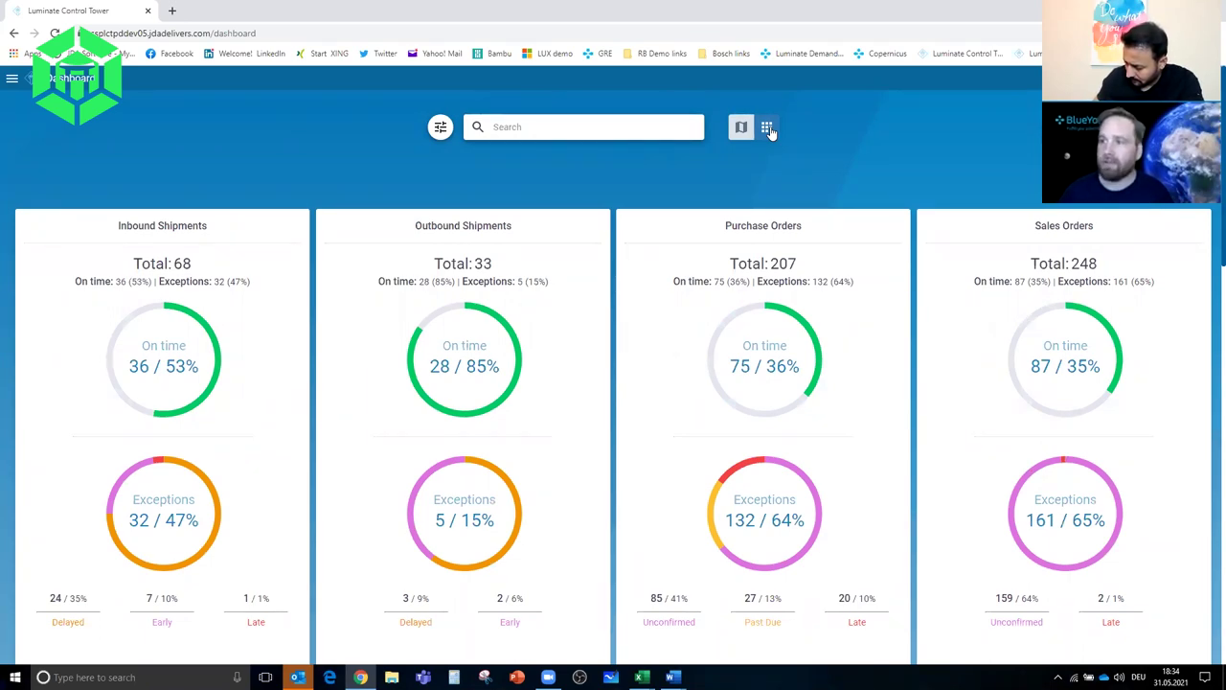
{"action": "left_click", "coordinate": [746, 128]}
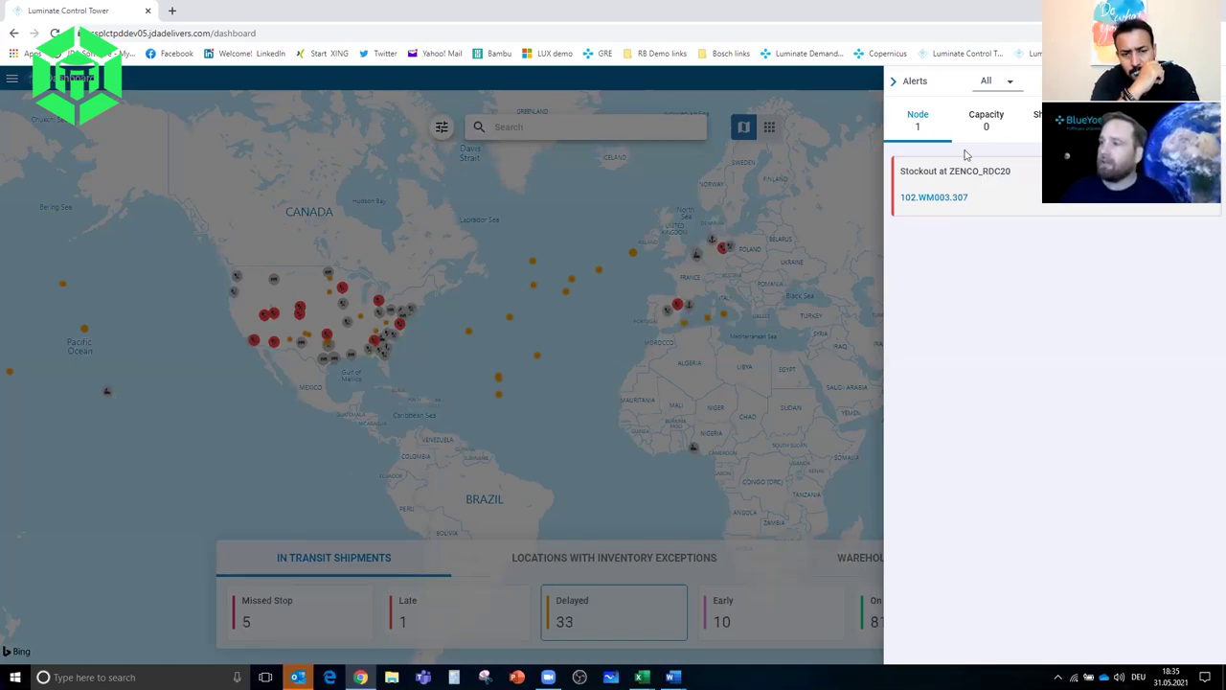
{"action": "left_click", "coordinate": [822, 205]}
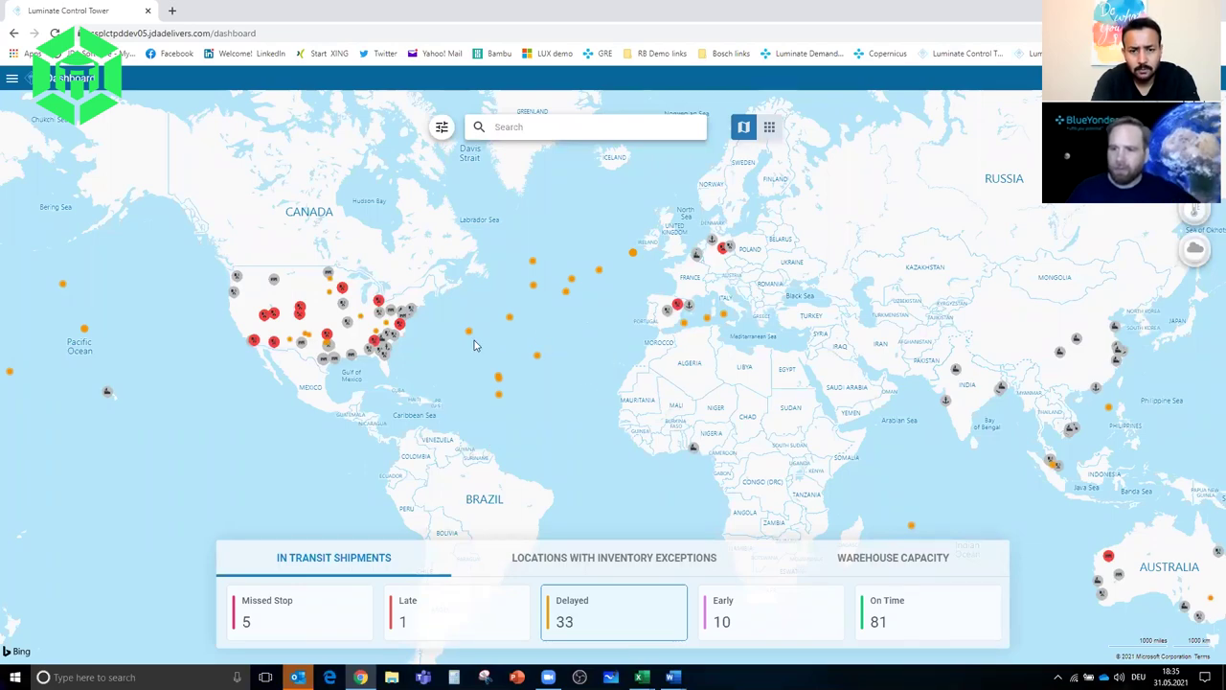
Step: Show the weather overlay on the shipment map and hide it again
{"action": "left_click", "coordinate": [509, 320]}
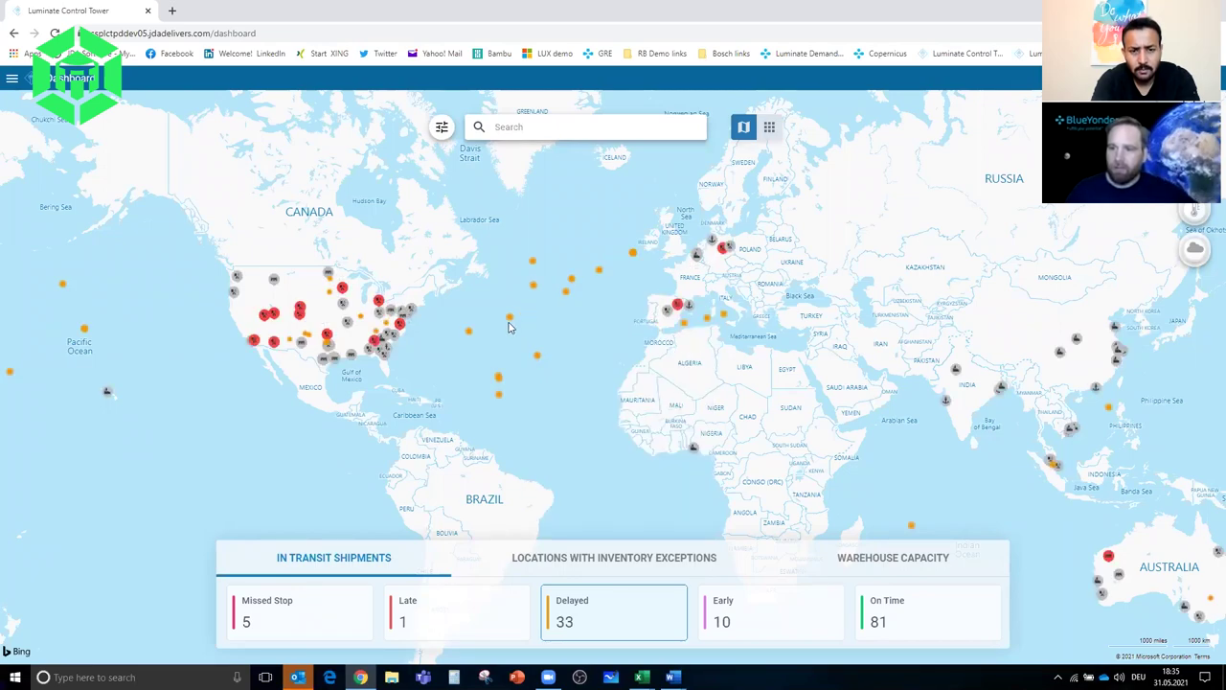
{"action": "mouse_move", "coordinate": [511, 327]}
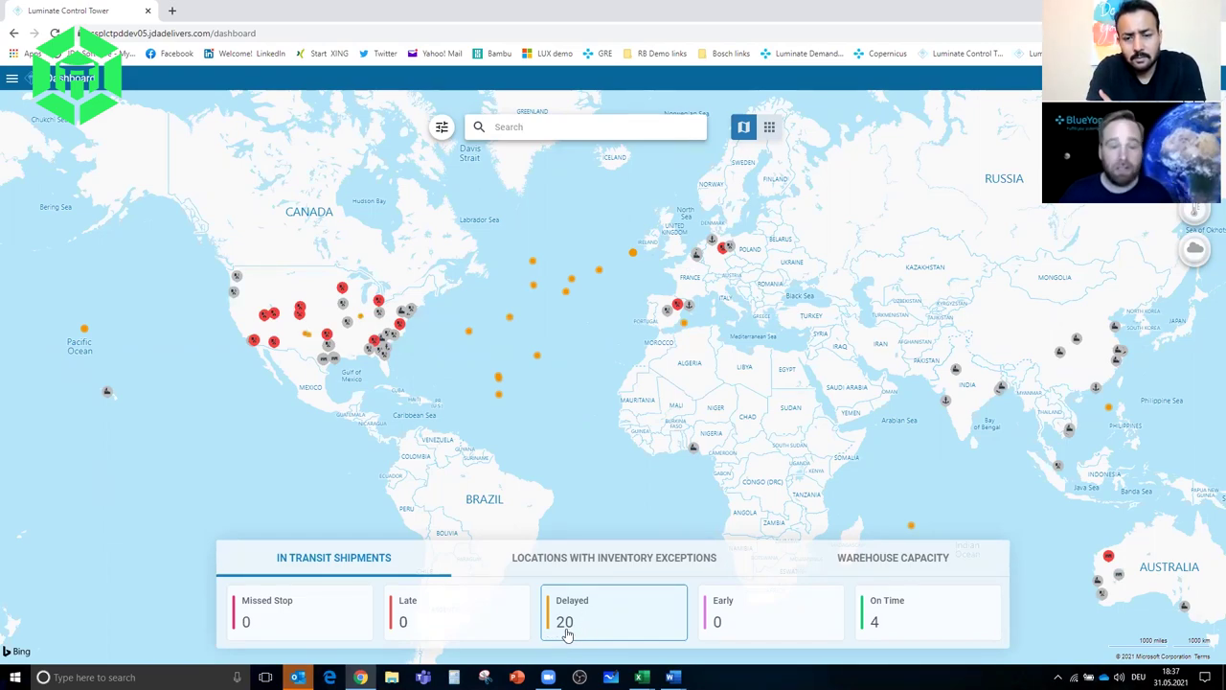
{"action": "left_click", "coordinate": [1198, 253]}
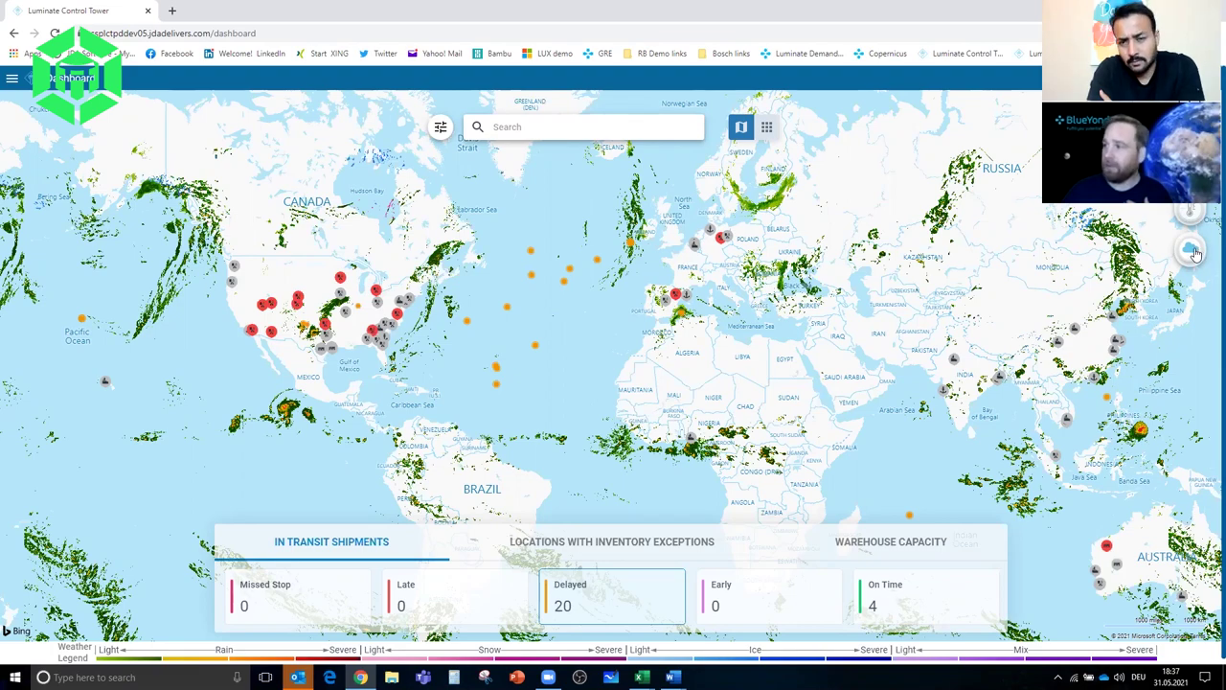
{"action": "left_click", "coordinate": [1196, 252]}
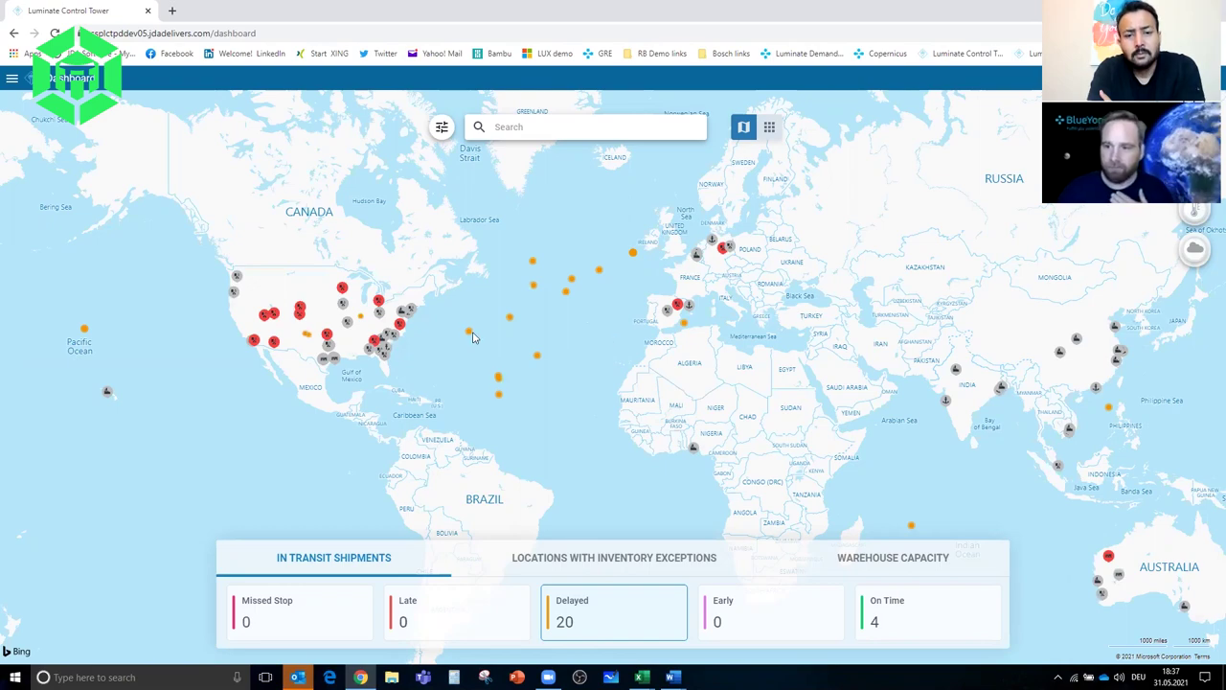
Step: Check the summary of the delayed ocean shipment from Antwerp Port to the Port of Philadelphia, and close it
{"action": "left_click", "coordinate": [509, 319]}
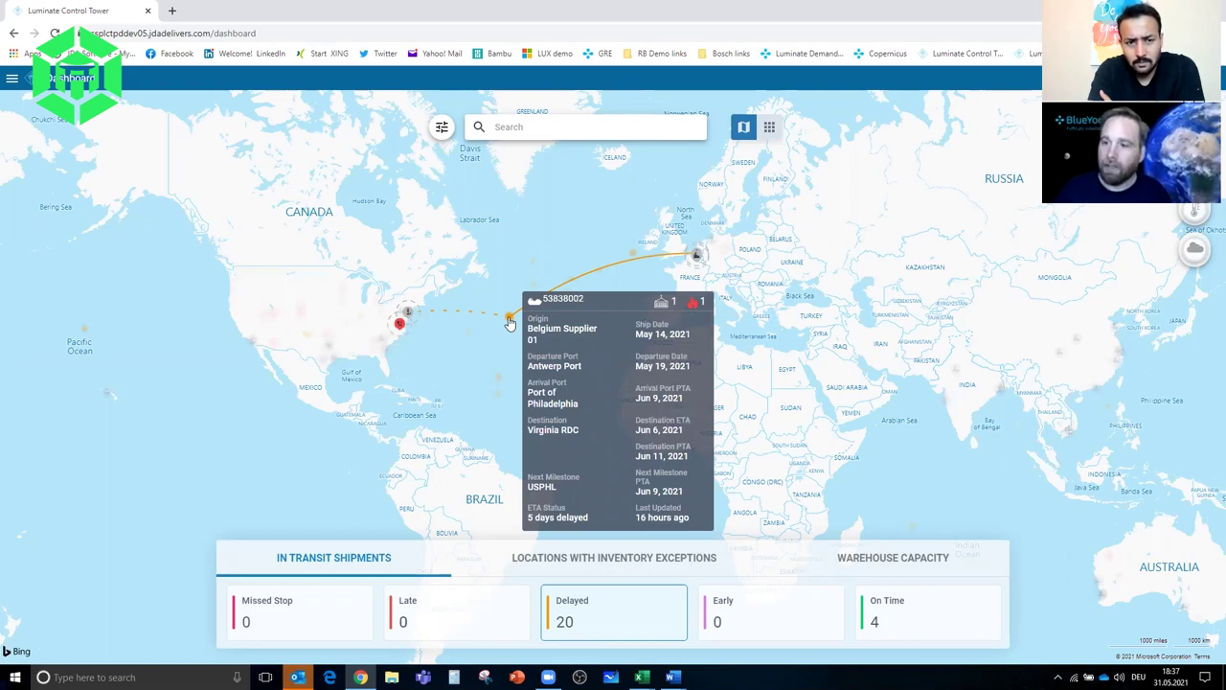
{"action": "left_click", "coordinate": [510, 322]}
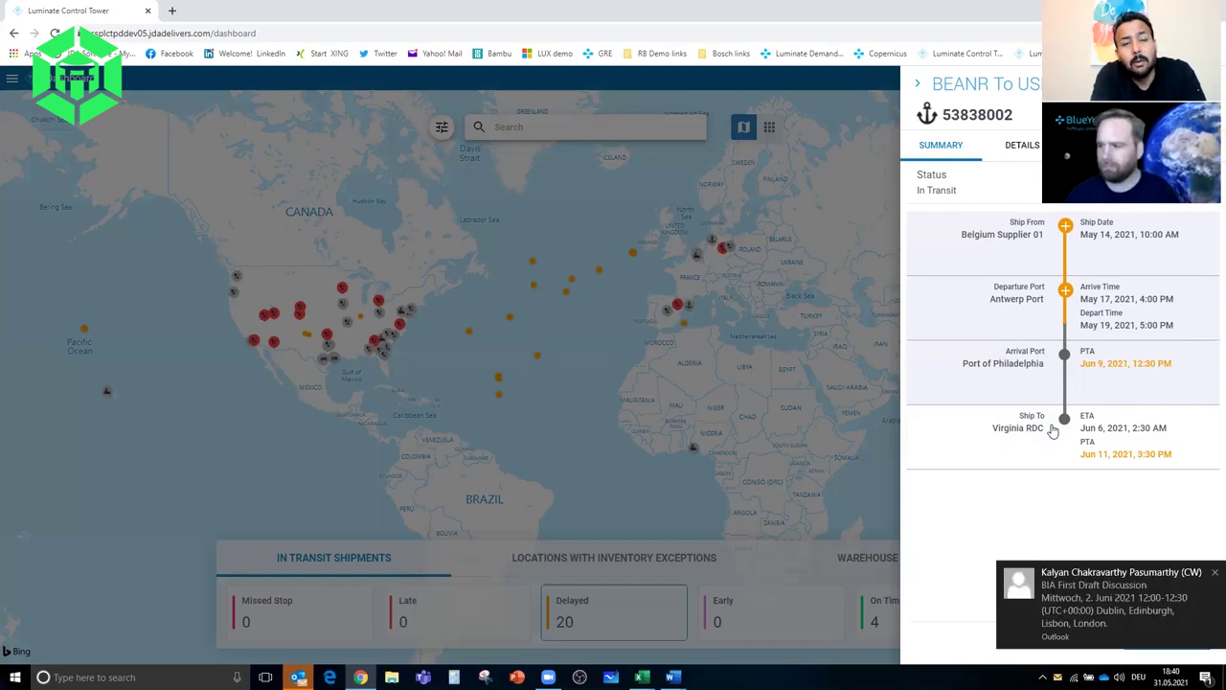
{"action": "left_click", "coordinate": [1211, 573]}
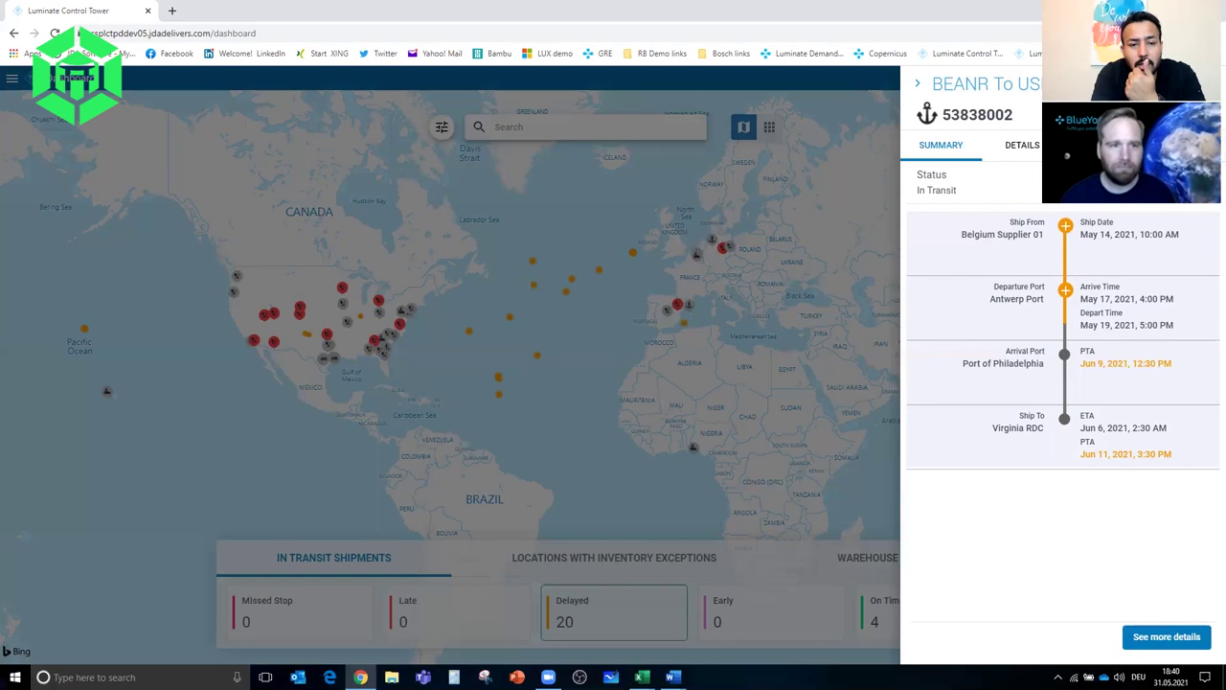
{"action": "left_click", "coordinate": [268, 502]}
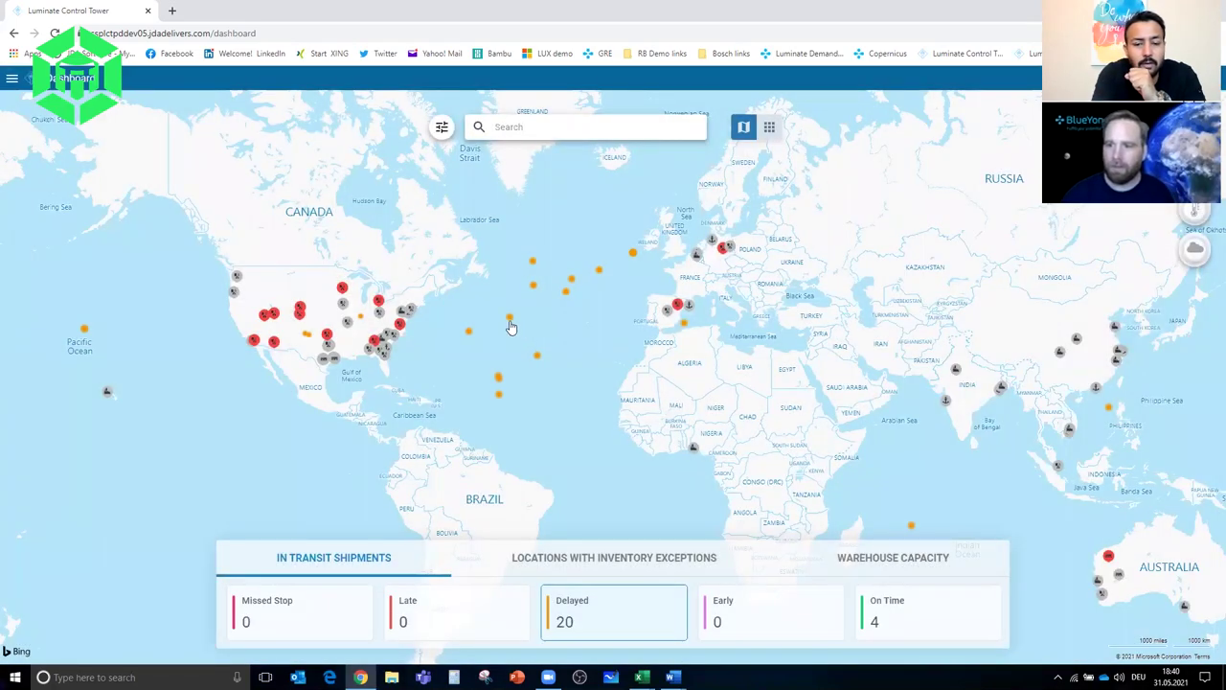
Step: Open the full details of the delayed Atlantic shipment from Belgium Supplier 01 to Virginia RDC
{"action": "mouse_move", "coordinate": [510, 325]}
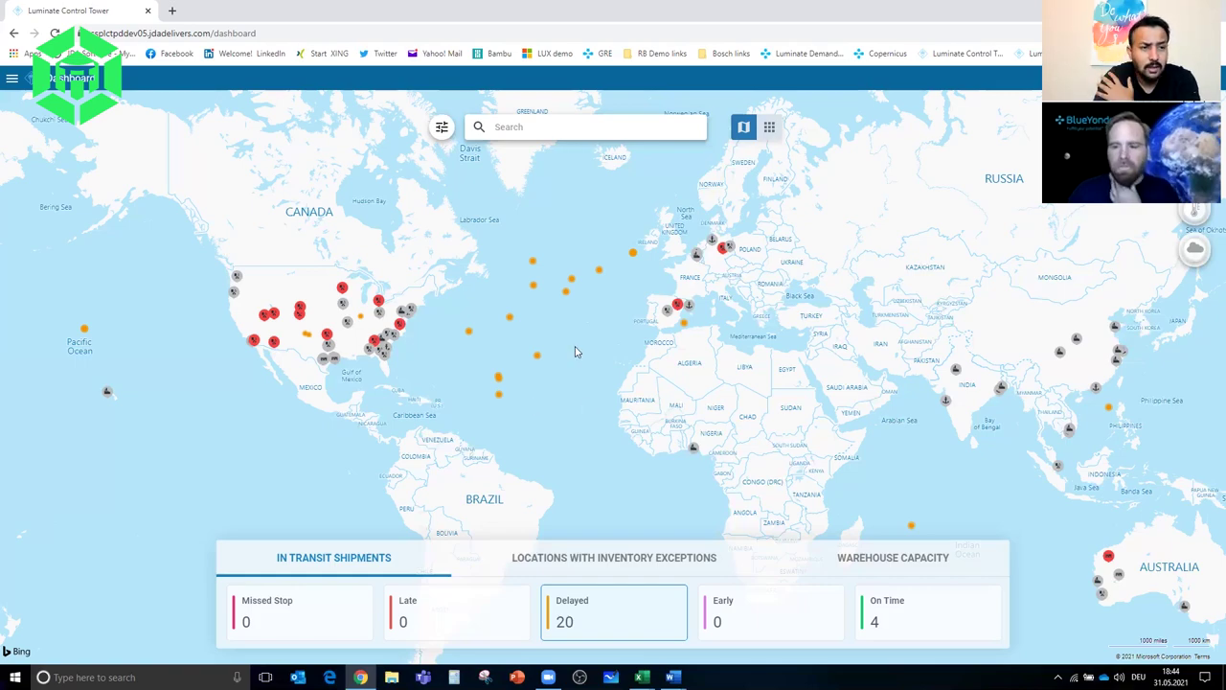
{"action": "left_click", "coordinate": [509, 318]}
{"action": "left_click", "coordinate": [510, 320]}
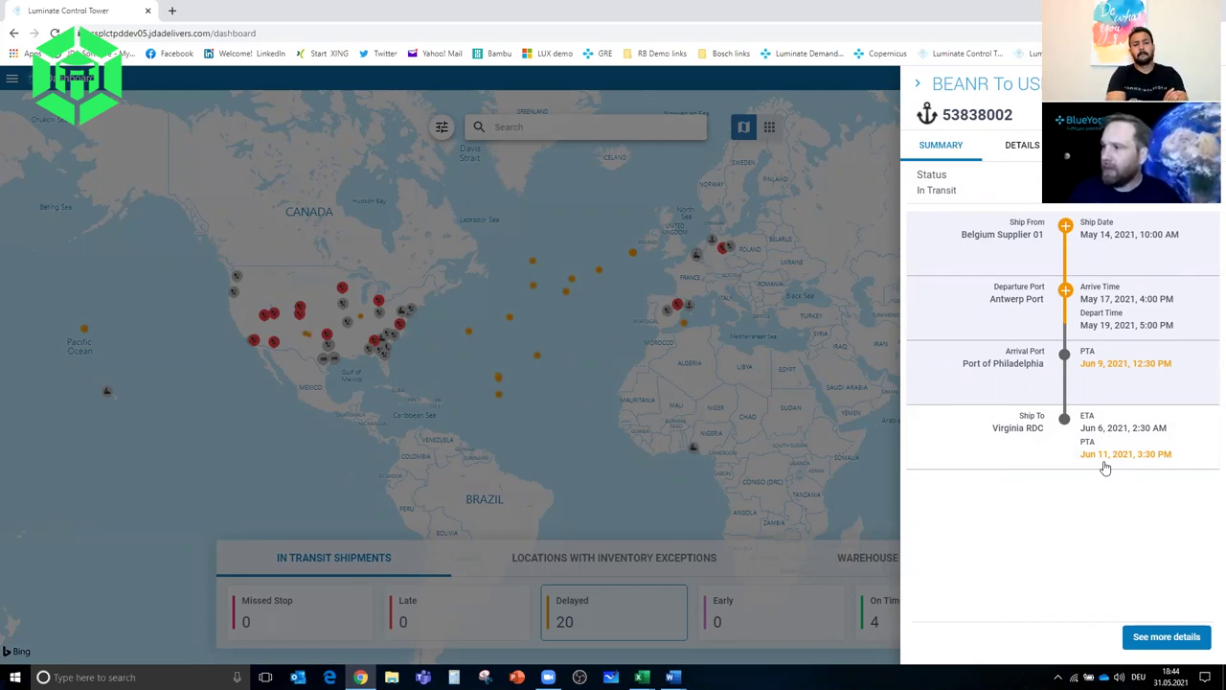
{"action": "left_click", "coordinate": [1141, 640]}
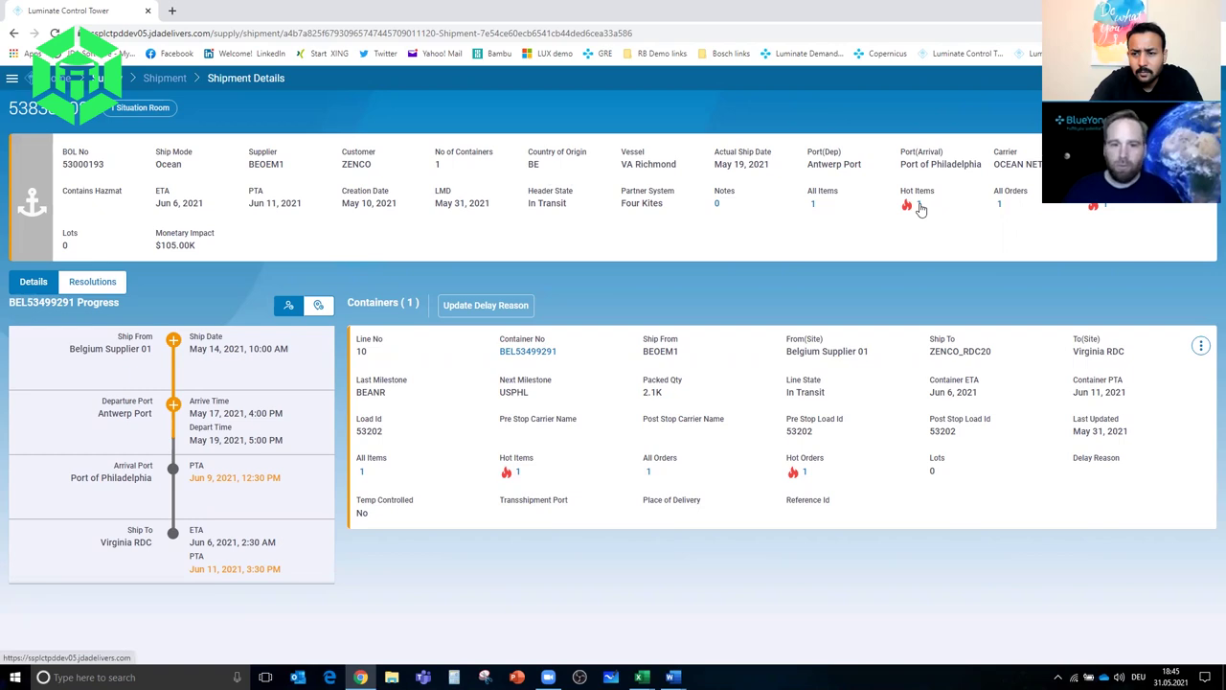
Step: List the inventory affected by the shipment's hot items and open the inventory details of Belgium Waffle Maker item 102.WM003.307
{"action": "left_click", "coordinate": [920, 209]}
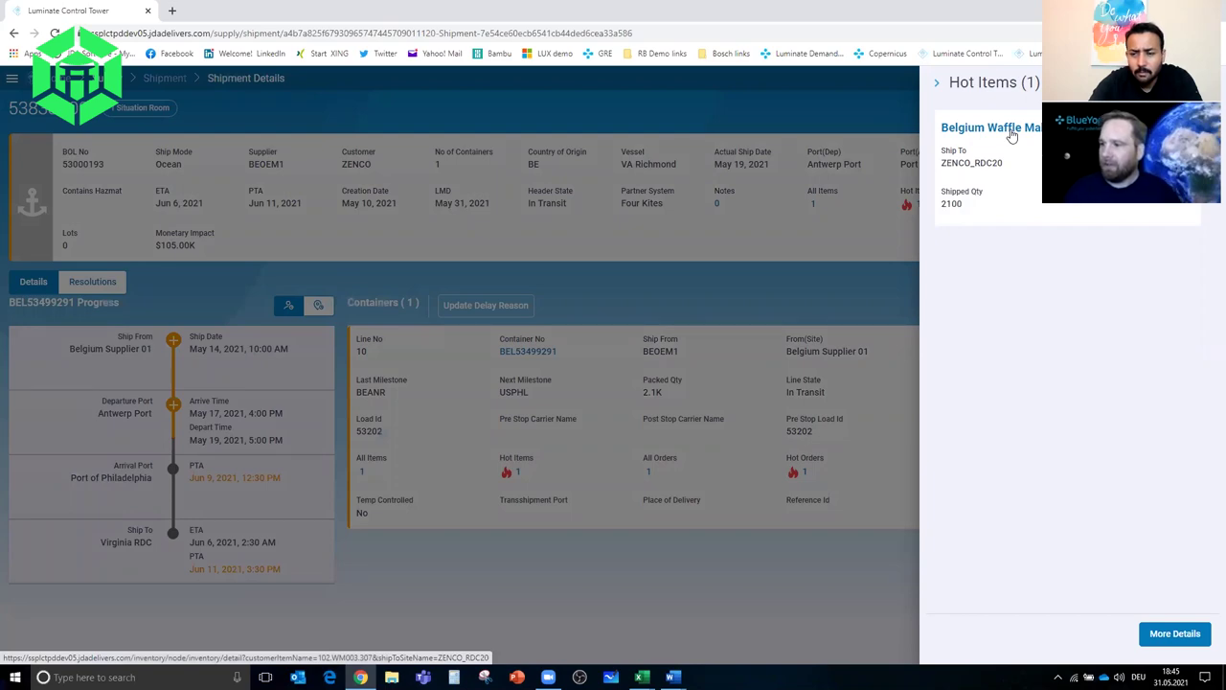
{"action": "left_click", "coordinate": [1175, 634]}
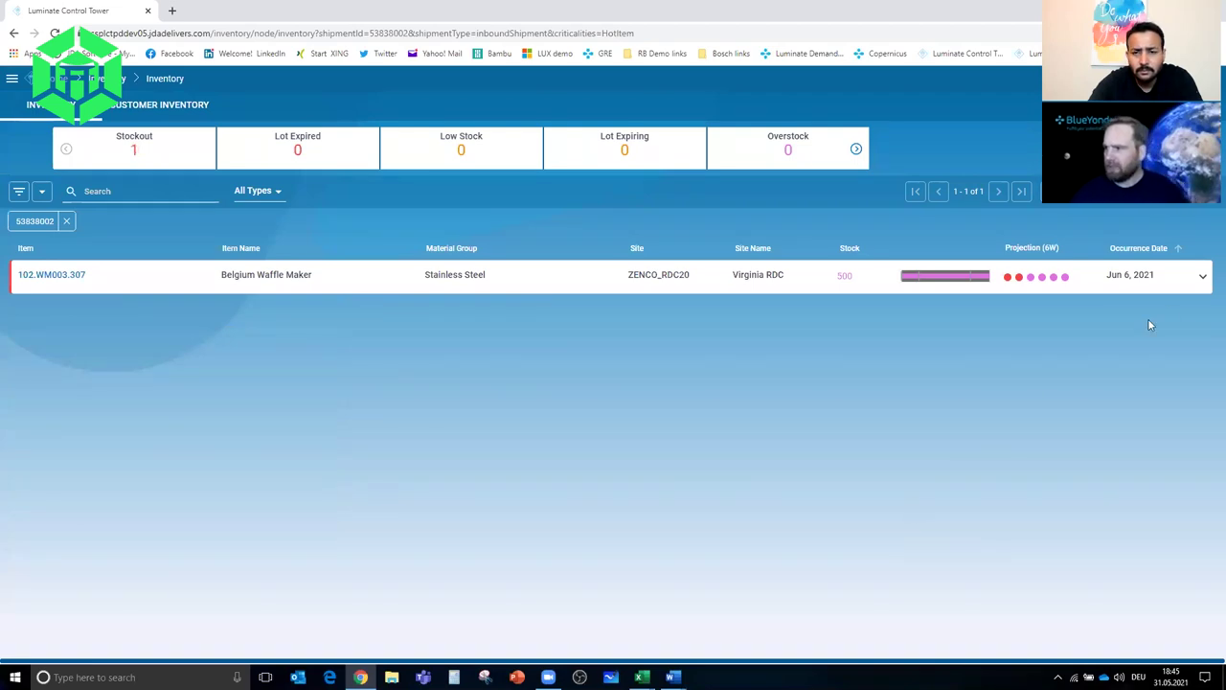
{"action": "left_click", "coordinate": [1179, 190]}
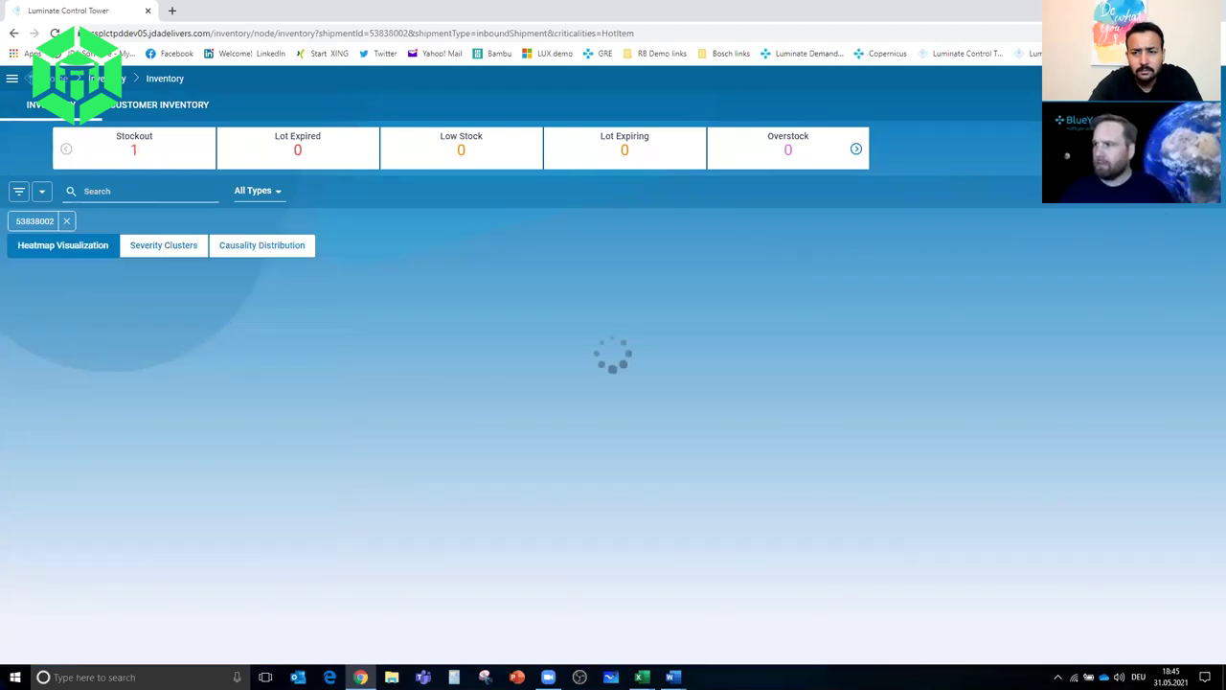
{"action": "left_click", "coordinate": [1179, 191]}
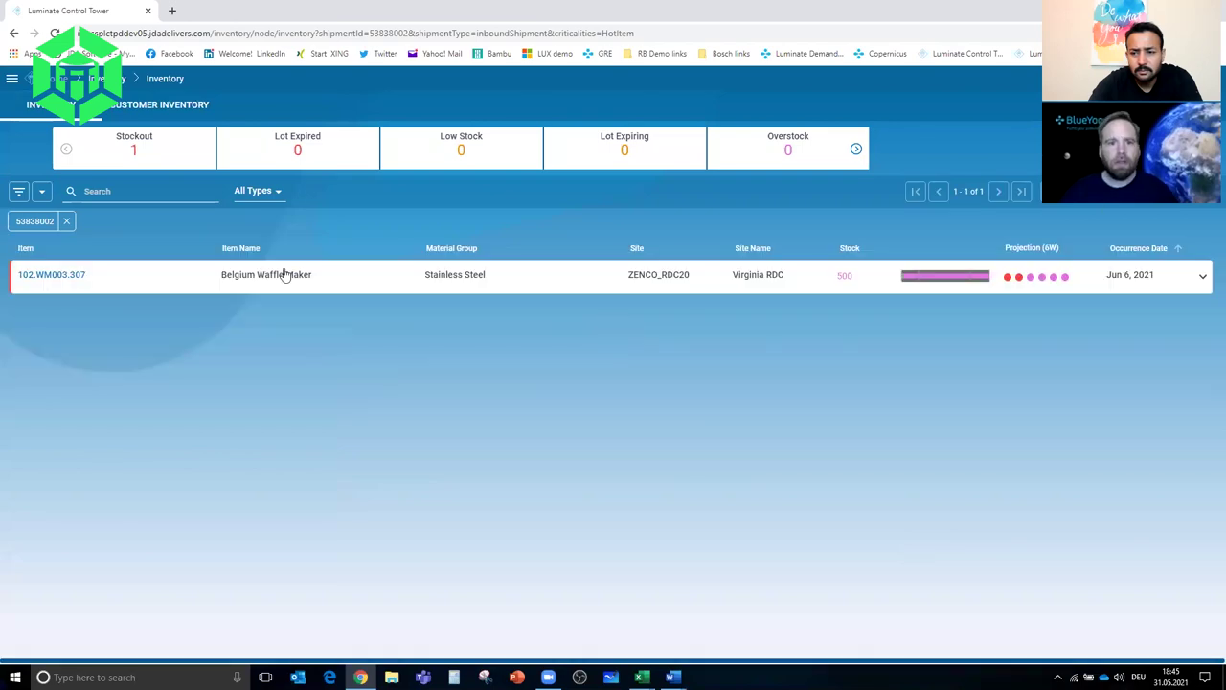
{"action": "left_click", "coordinate": [51, 276]}
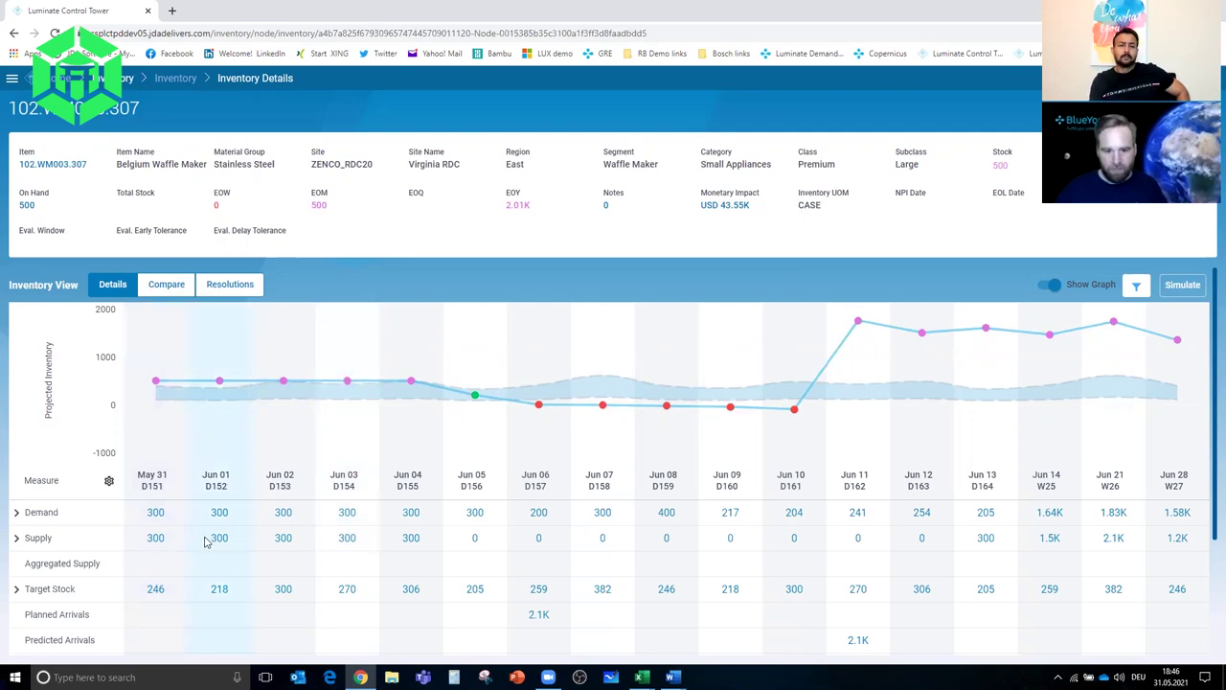
Step: Examine the item's projected inventory graph together with its planned and predicted arrivals, days of cover and daily stock levels
{"action": "scroll", "coordinate": [213, 546], "scroll_direction": "down", "scroll_amount": 1}
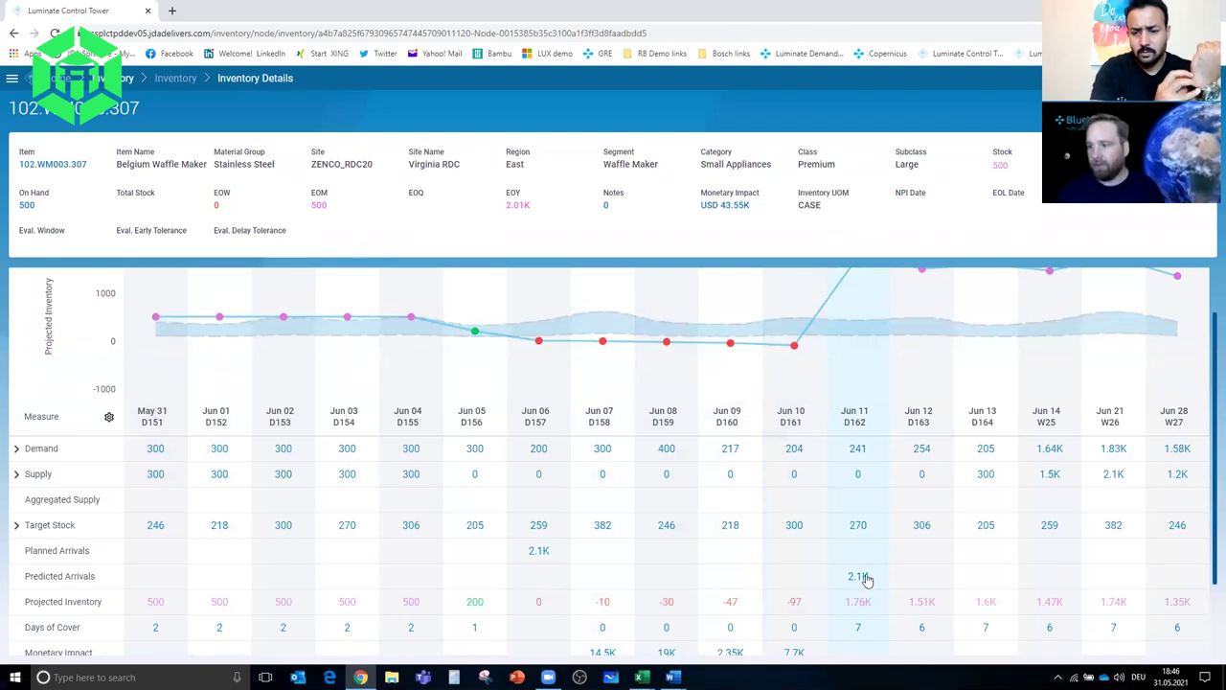
{"action": "scroll", "coordinate": [865, 578], "scroll_direction": "up", "scroll_amount": 1}
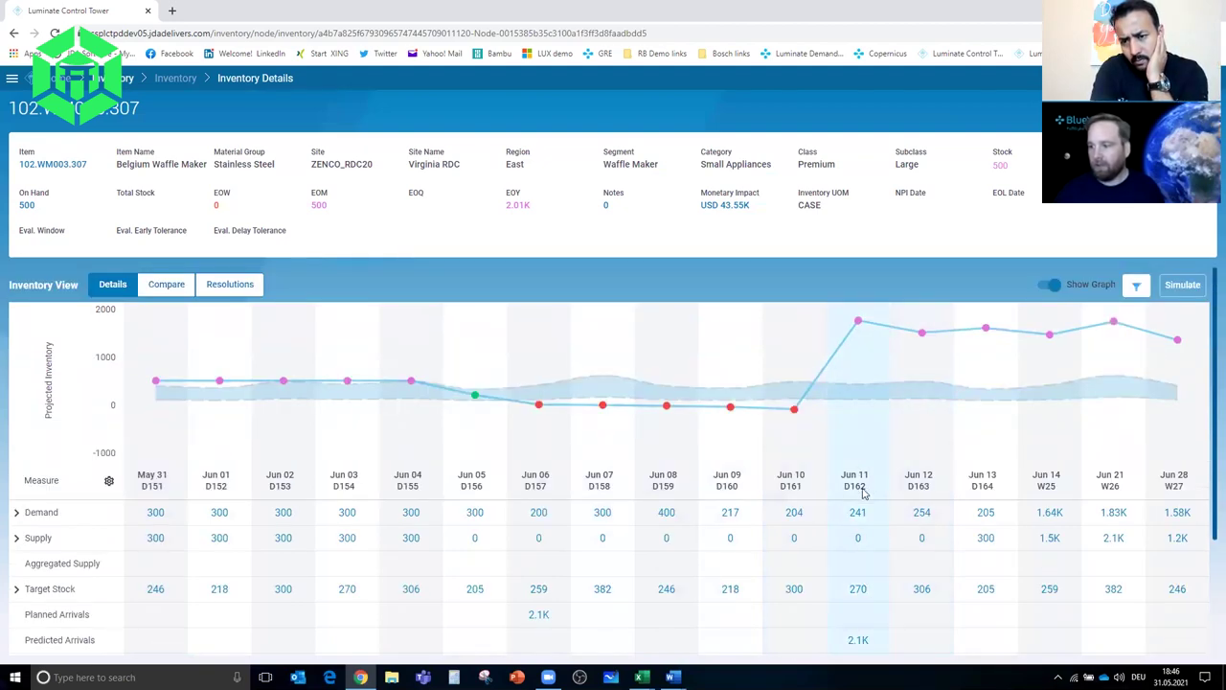
{"action": "mouse_move", "coordinate": [858, 322]}
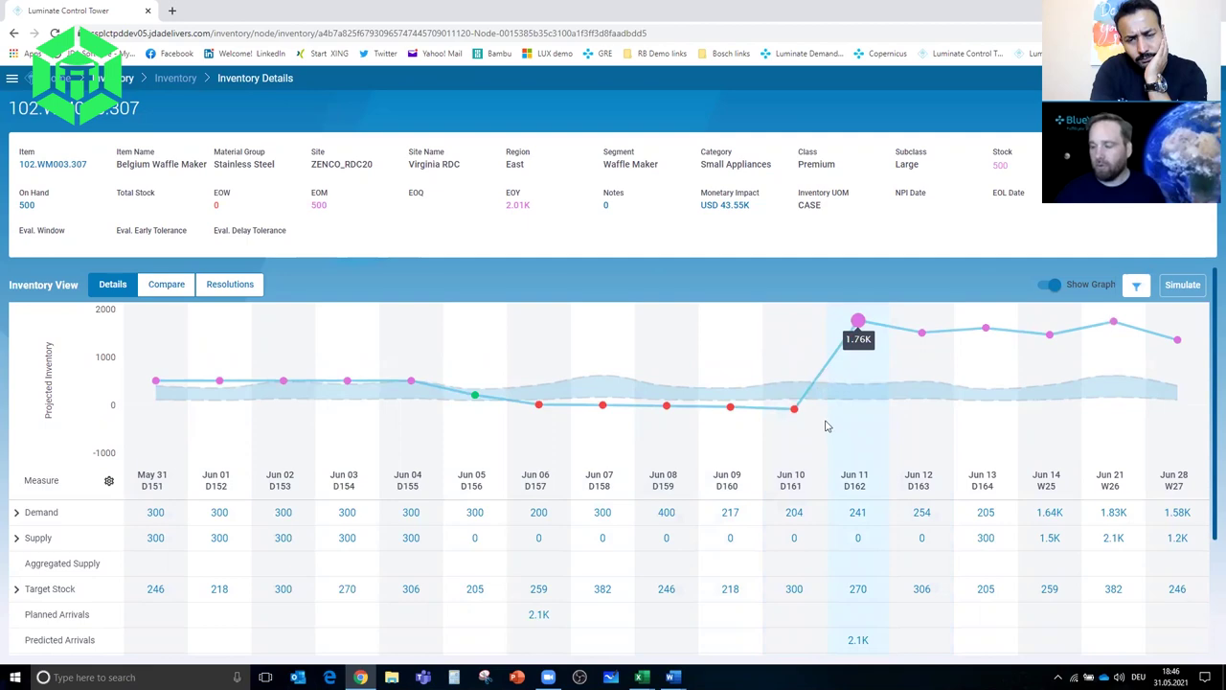
{"action": "mouse_move", "coordinate": [1021, 334]}
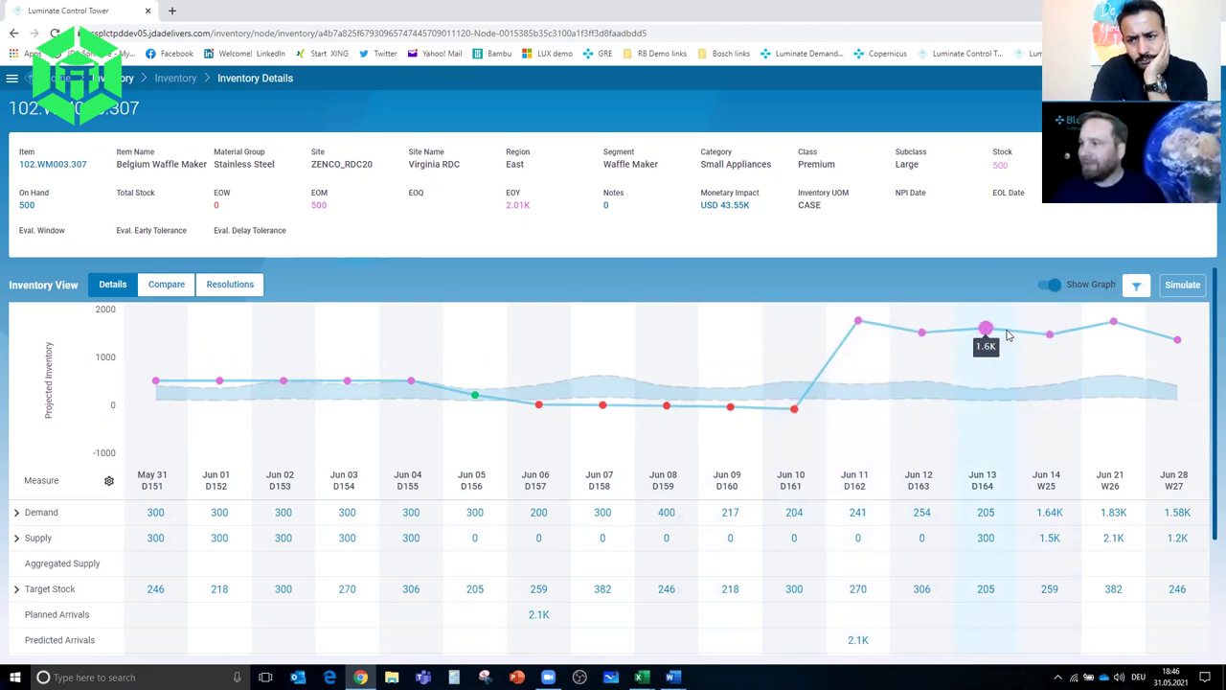
{"action": "mouse_move", "coordinate": [887, 389]}
{"action": "scroll", "coordinate": [887, 389], "scroll_direction": "down", "scroll_amount": 1}
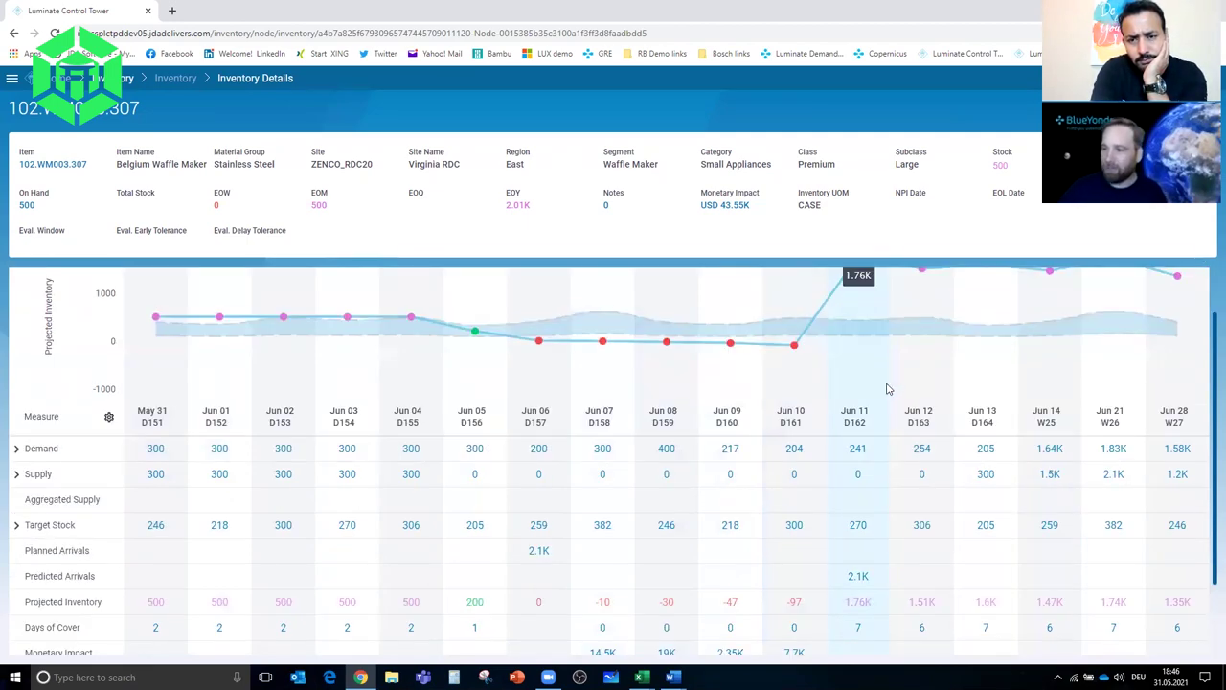
{"action": "mouse_move", "coordinate": [609, 345]}
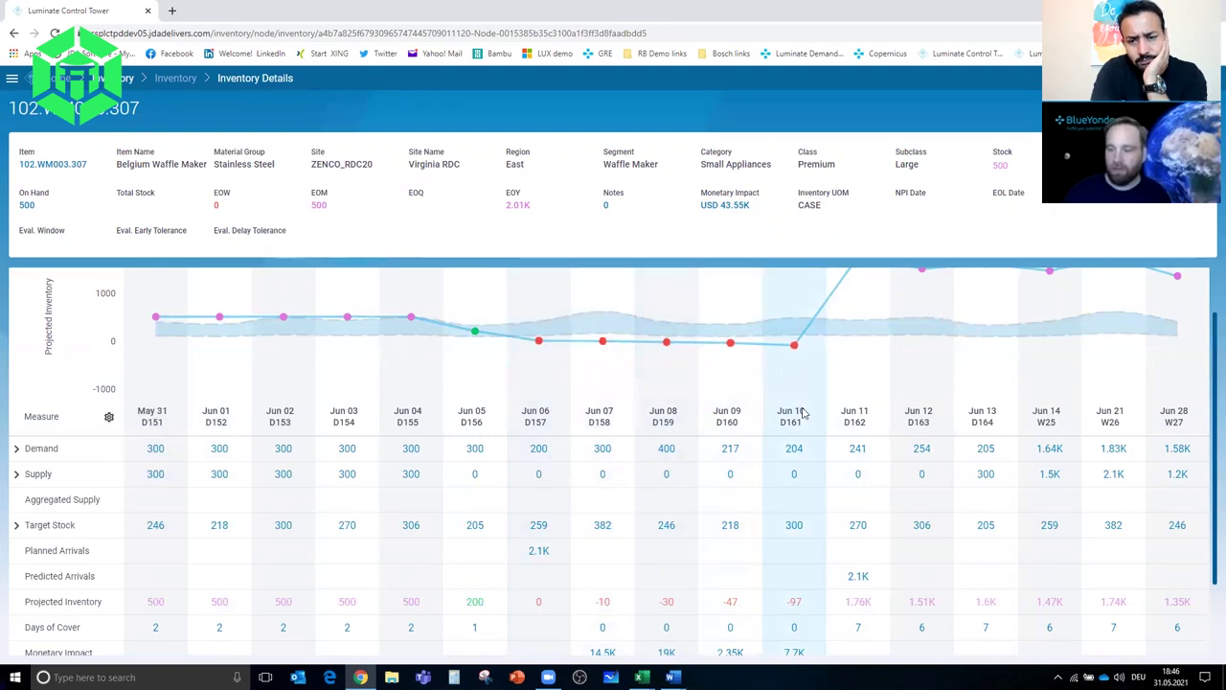
{"action": "scroll", "coordinate": [723, 415], "scroll_direction": "up", "scroll_amount": 1}
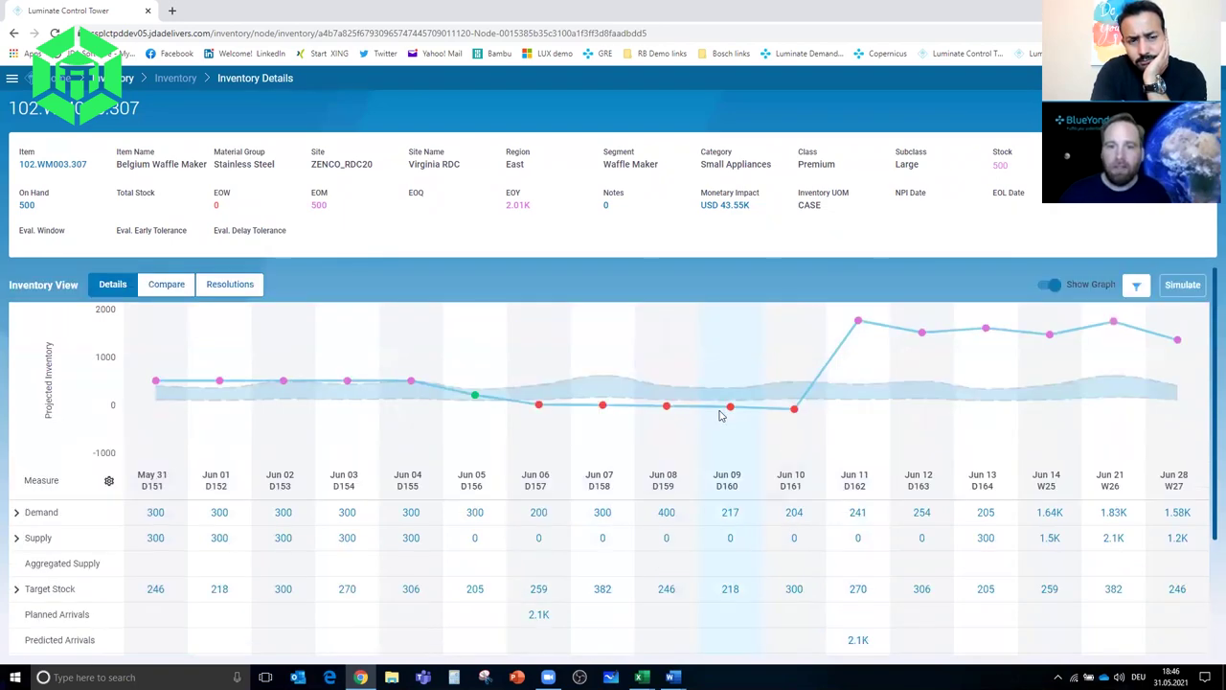
{"action": "mouse_move", "coordinate": [473, 394]}
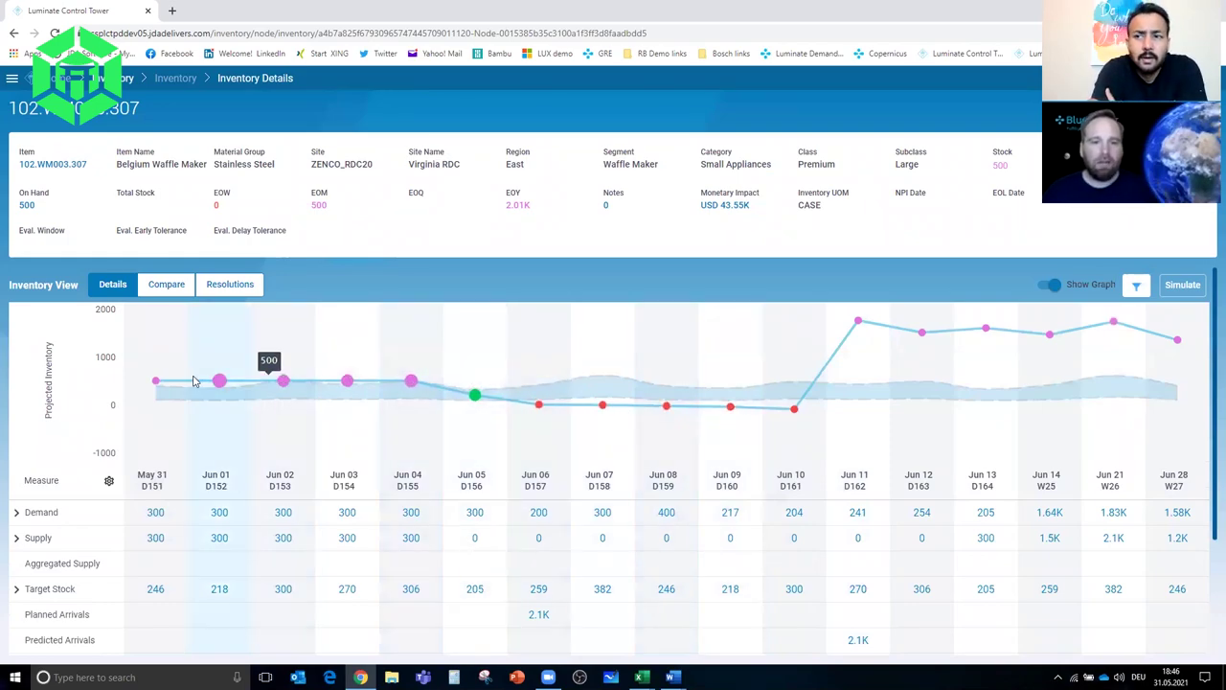
{"action": "mouse_move", "coordinate": [188, 358]}
Step: Check which nearby locations are proposed for an inventory comparison, and cancel without adding any
{"action": "left_click", "coordinate": [174, 290]}
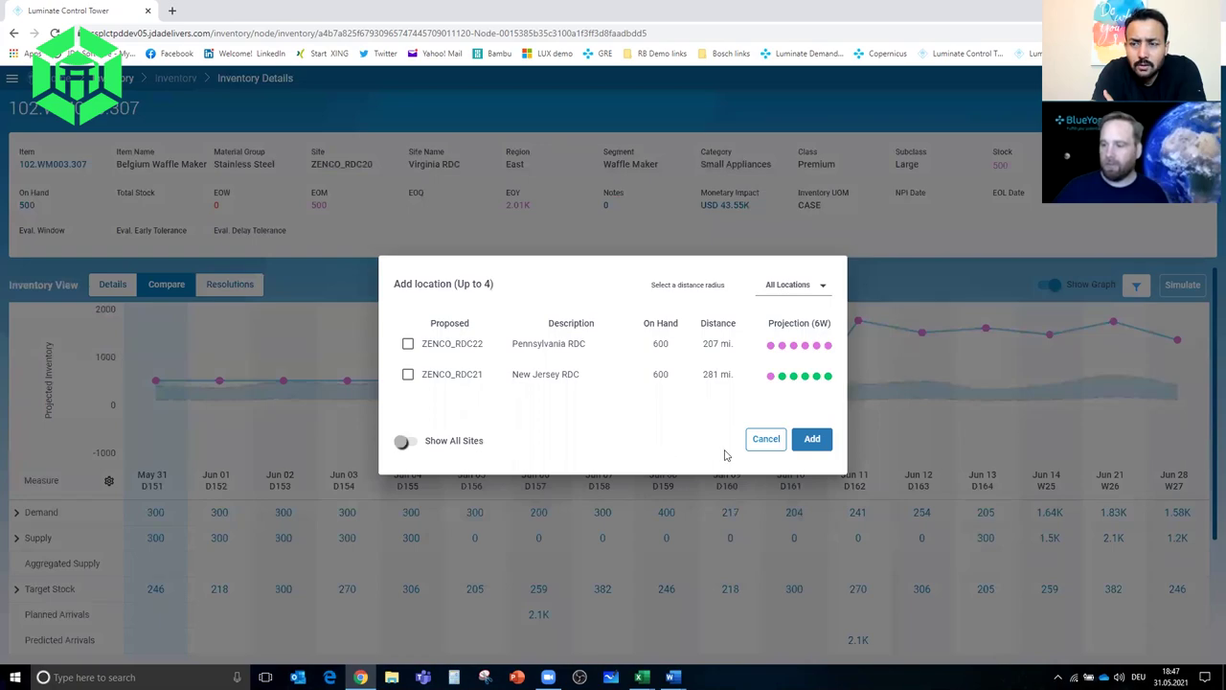
{"action": "left_click", "coordinate": [763, 441]}
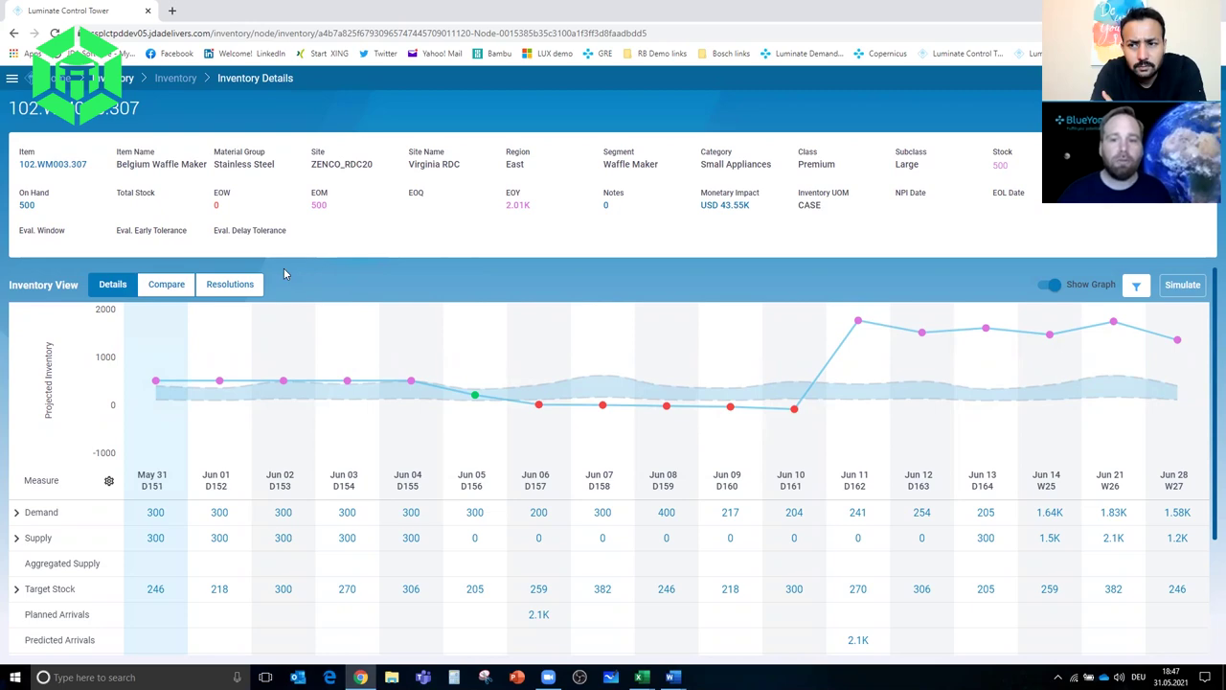
Step: List the item's resolutions and open the converted stock transfer of 290 units arriving Jun 7, 2021
{"action": "left_click", "coordinate": [237, 287]}
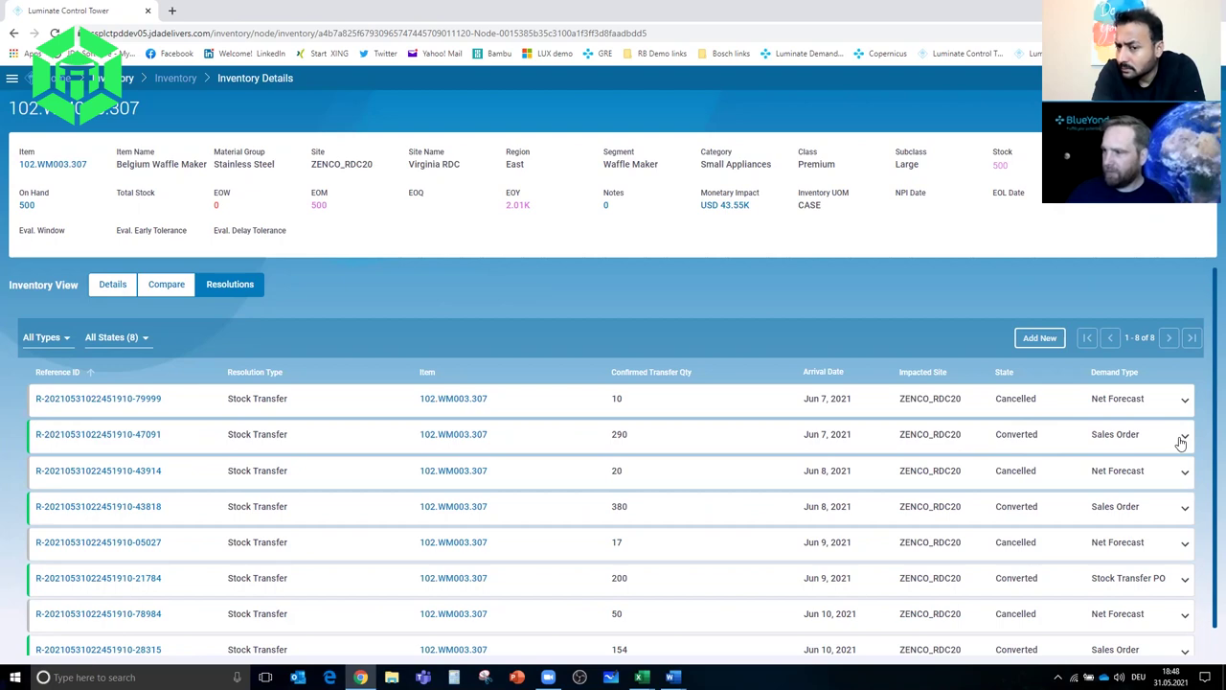
{"action": "left_click", "coordinate": [135, 437]}
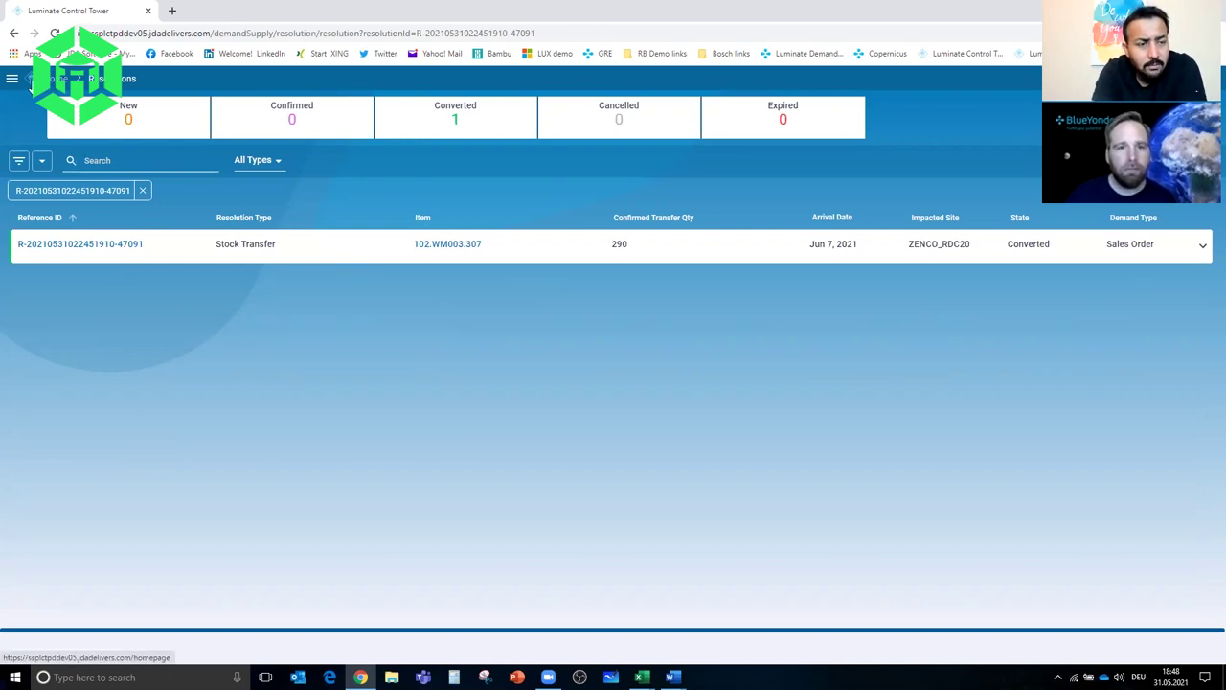
{"action": "left_click", "coordinate": [14, 82]}
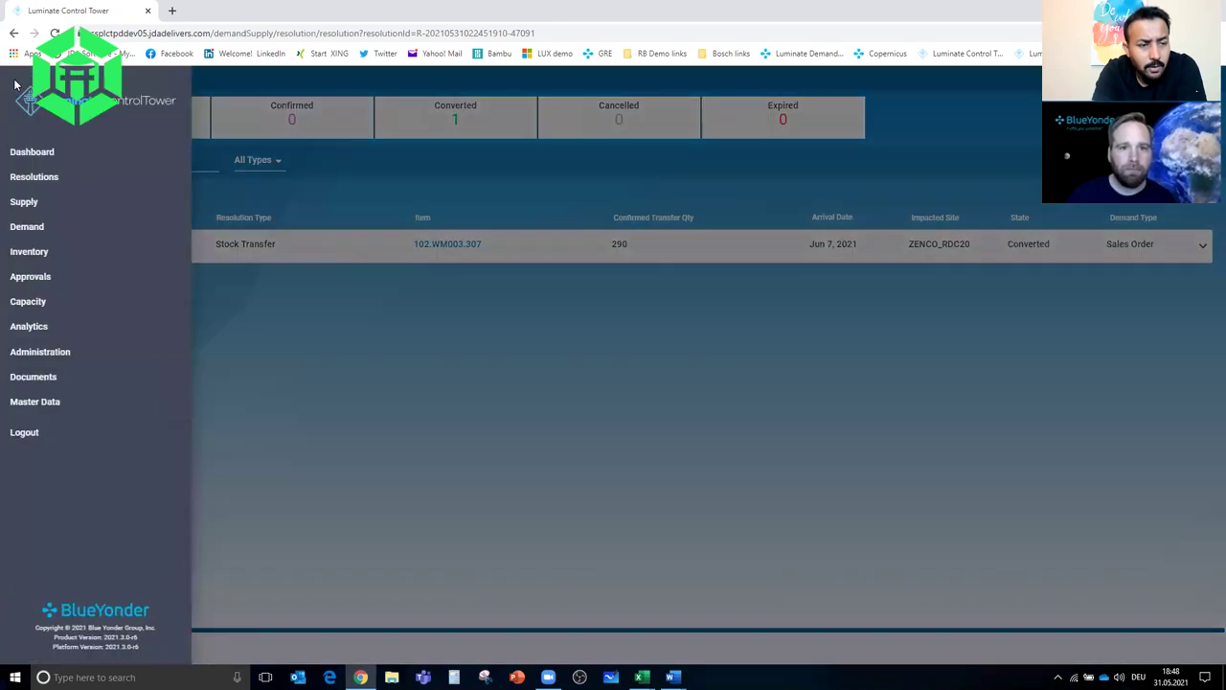
{"action": "left_click", "coordinate": [337, 327]}
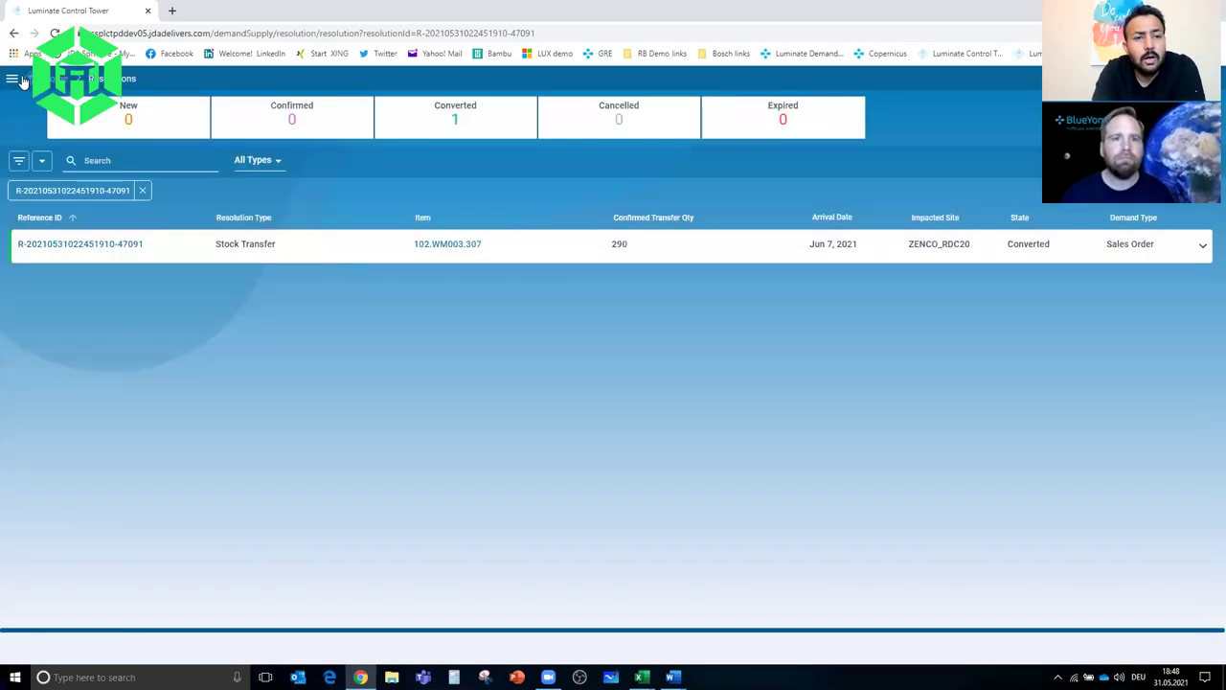